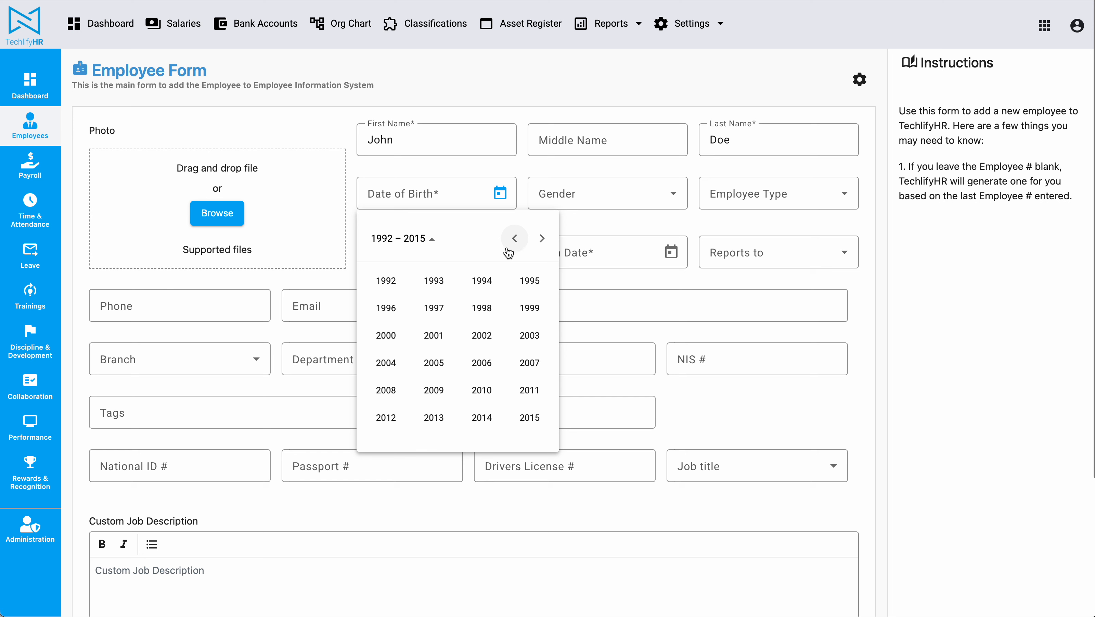
# Fill in the employee's date of birth and set the gender to Male
pyautogui.click(386, 281)
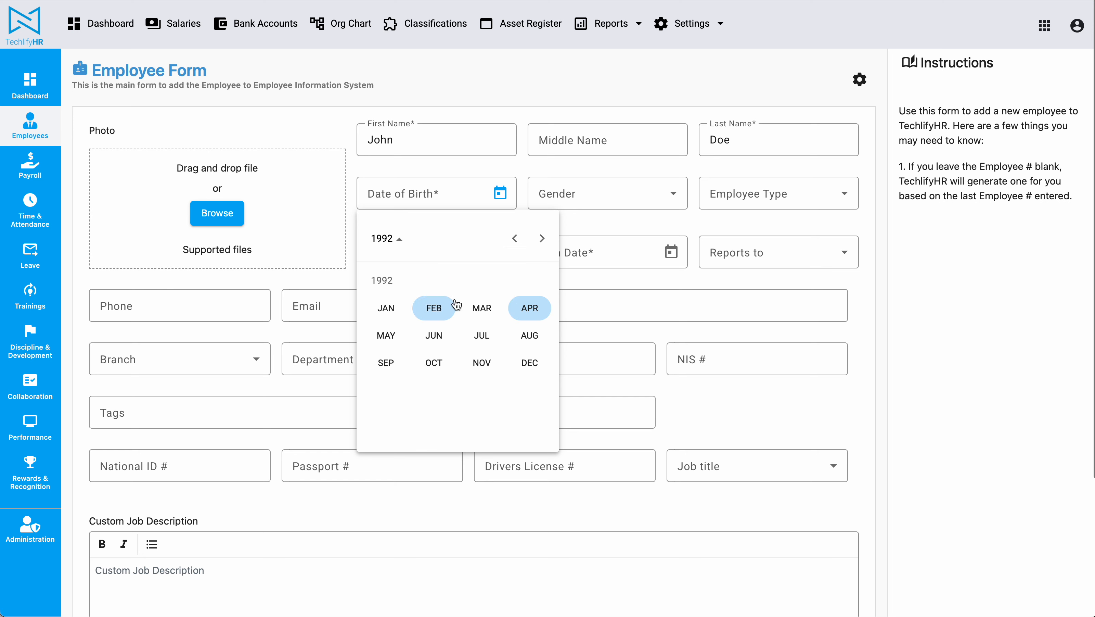
pyautogui.click(434, 335)
pyautogui.click(434, 358)
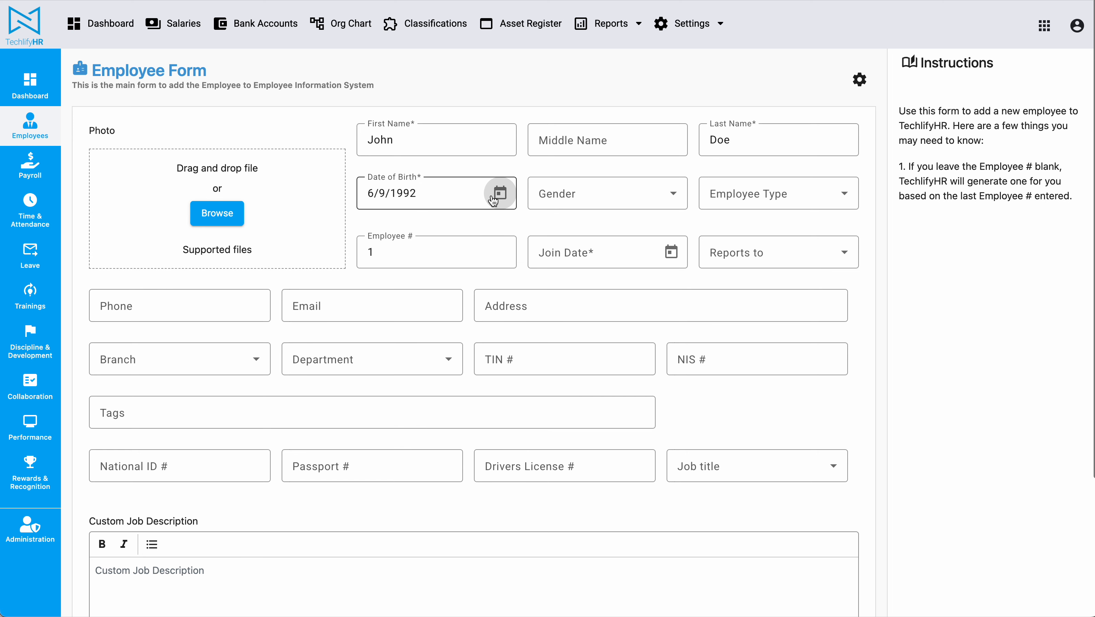
pyautogui.click(665, 191)
pyautogui.click(557, 235)
# Set the employee's join date to 1/1/2025 and save the employee record
pyautogui.click(671, 255)
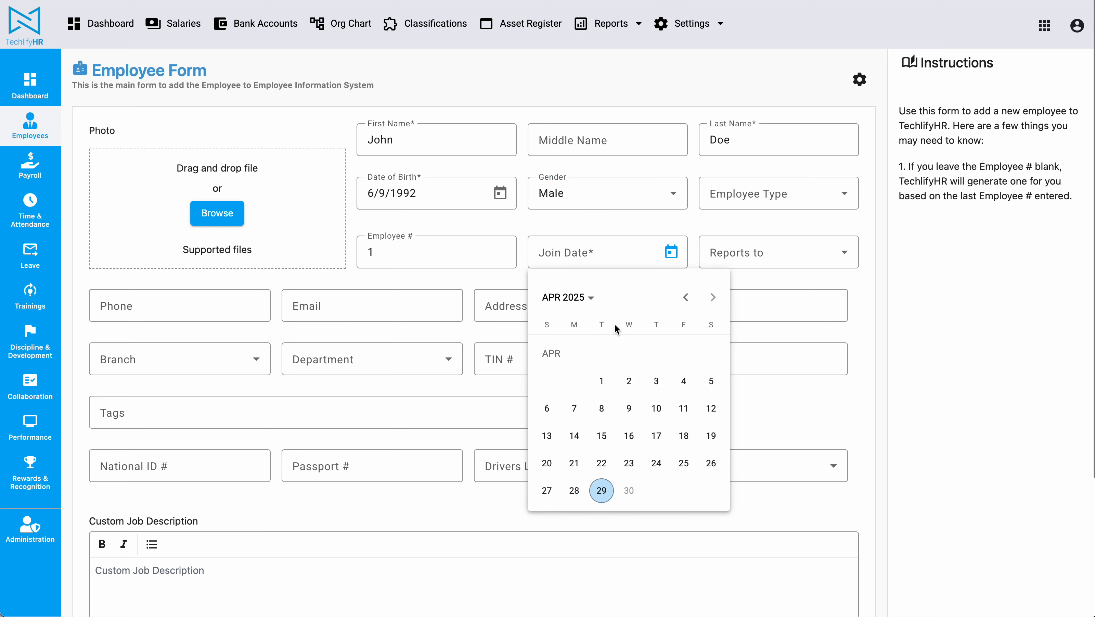
pyautogui.click(684, 297)
pyautogui.click(684, 298)
pyautogui.click(684, 298)
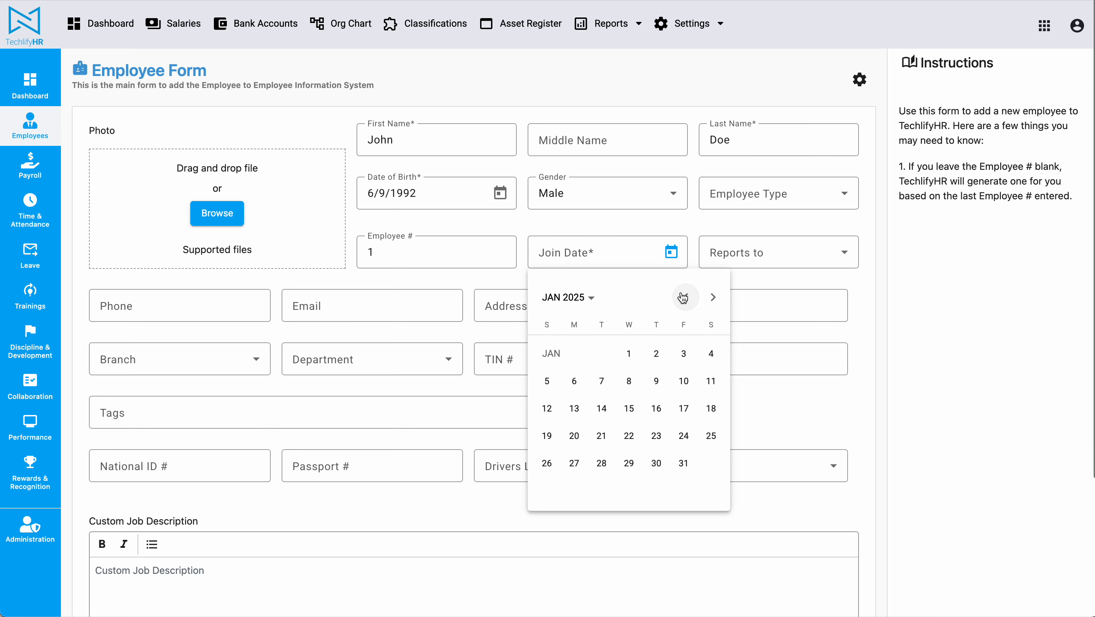
pyautogui.click(629, 353)
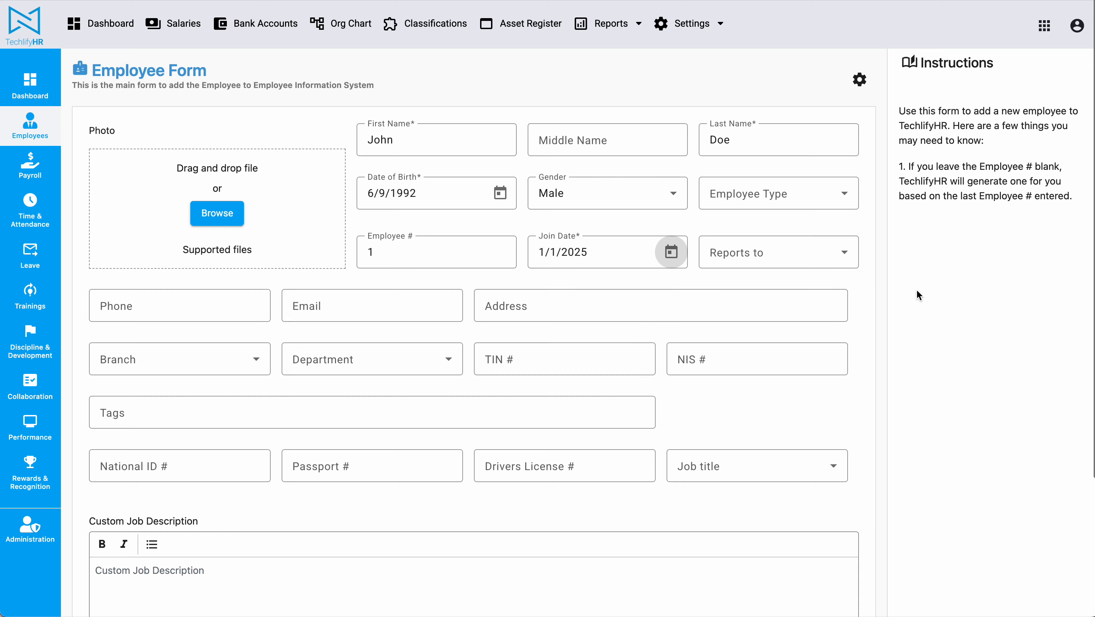
pyautogui.scroll(-5, 855, 305)
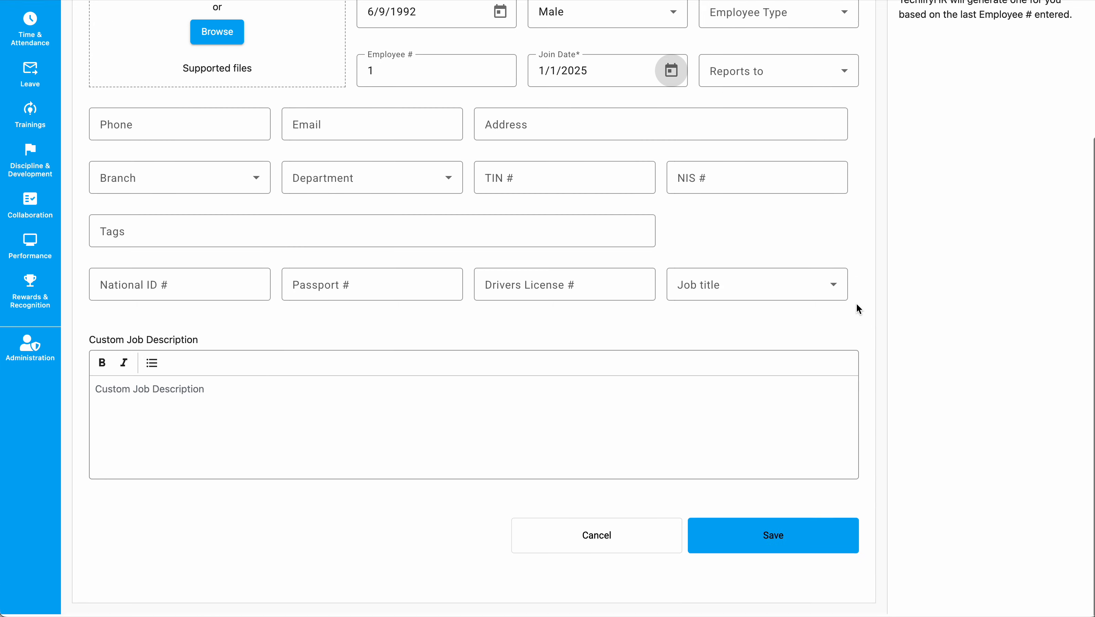
pyautogui.click(780, 541)
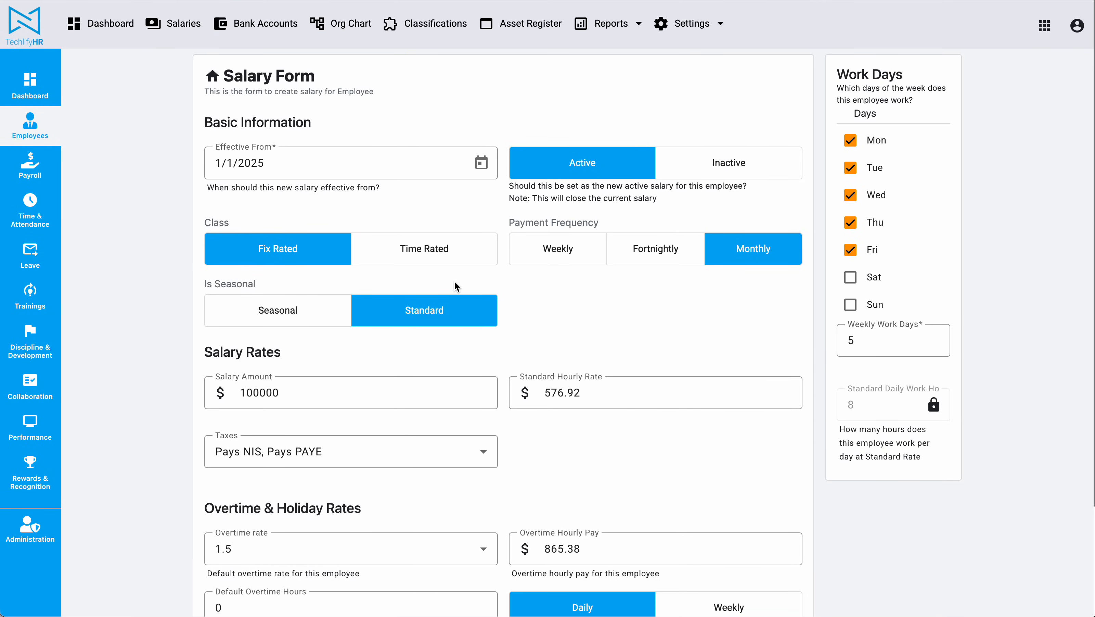
# Set the employee's salary amount to 150000 in the salary form and save it
pyautogui.scroll(-1, 388, 356)
pyautogui.click(254, 345)
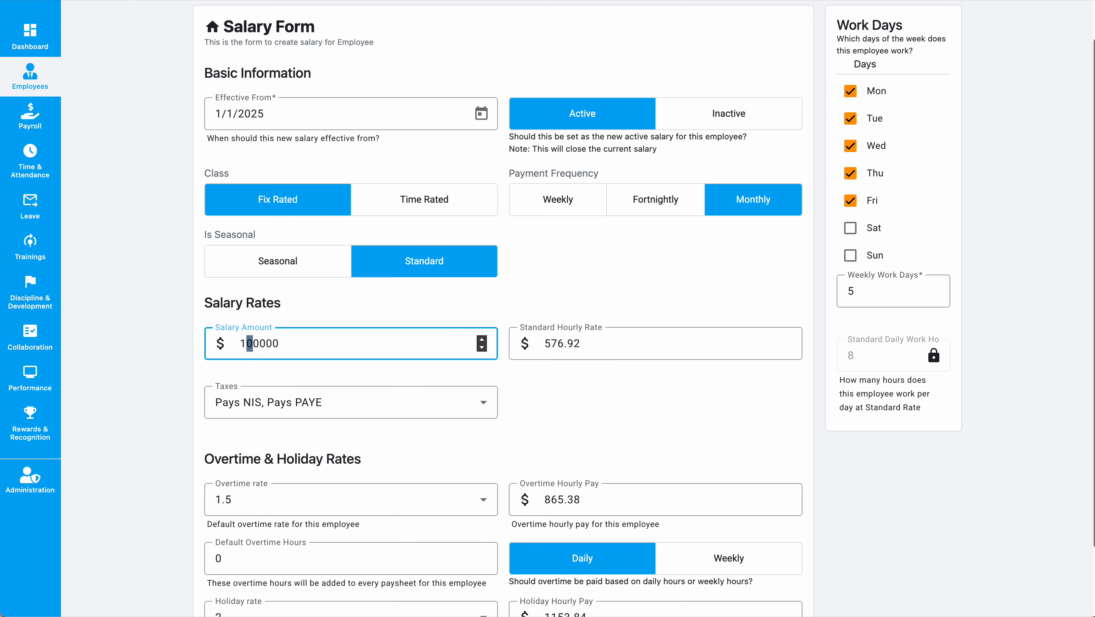
pyautogui.click(133, 344)
pyautogui.scroll(-2, 830, 295)
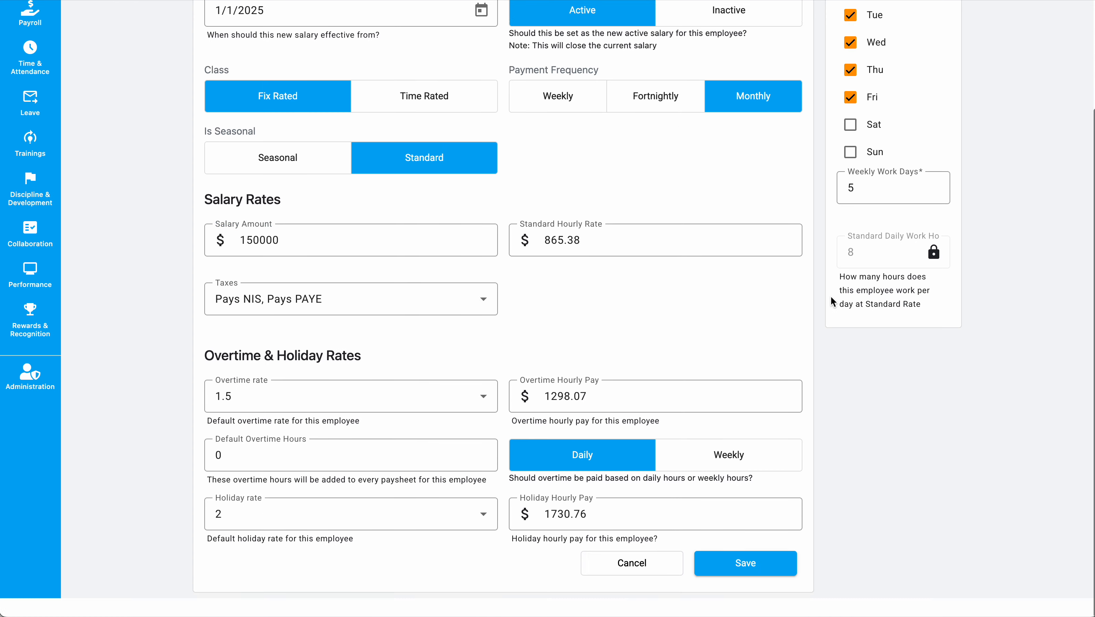
pyautogui.click(756, 590)
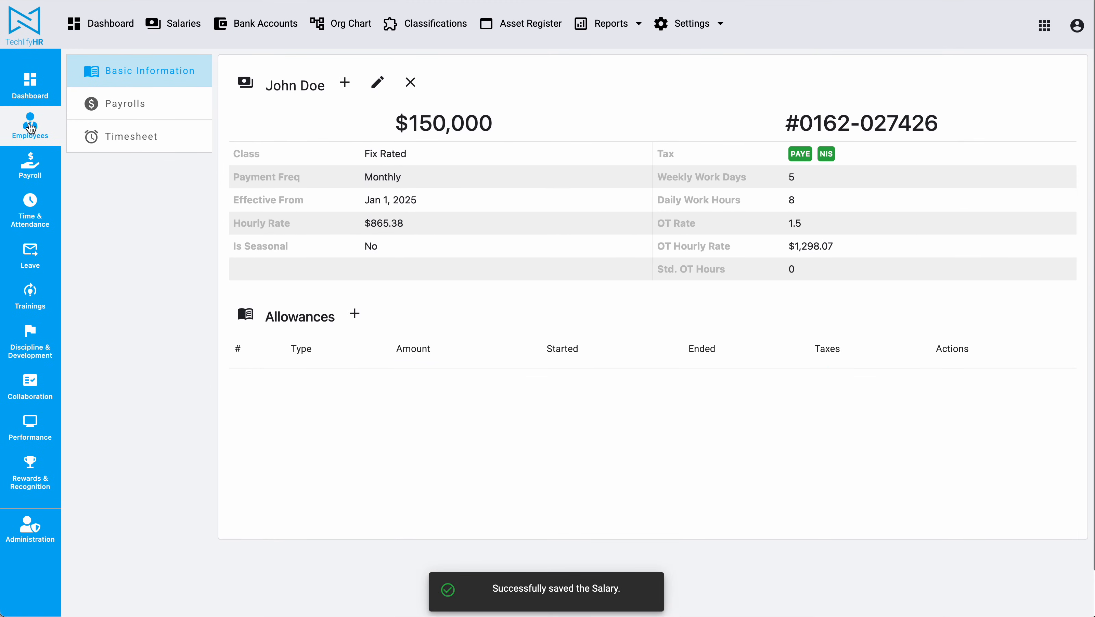
# Start a new employee record from the employee list and enter the employee's first and last name
pyautogui.click(30, 128)
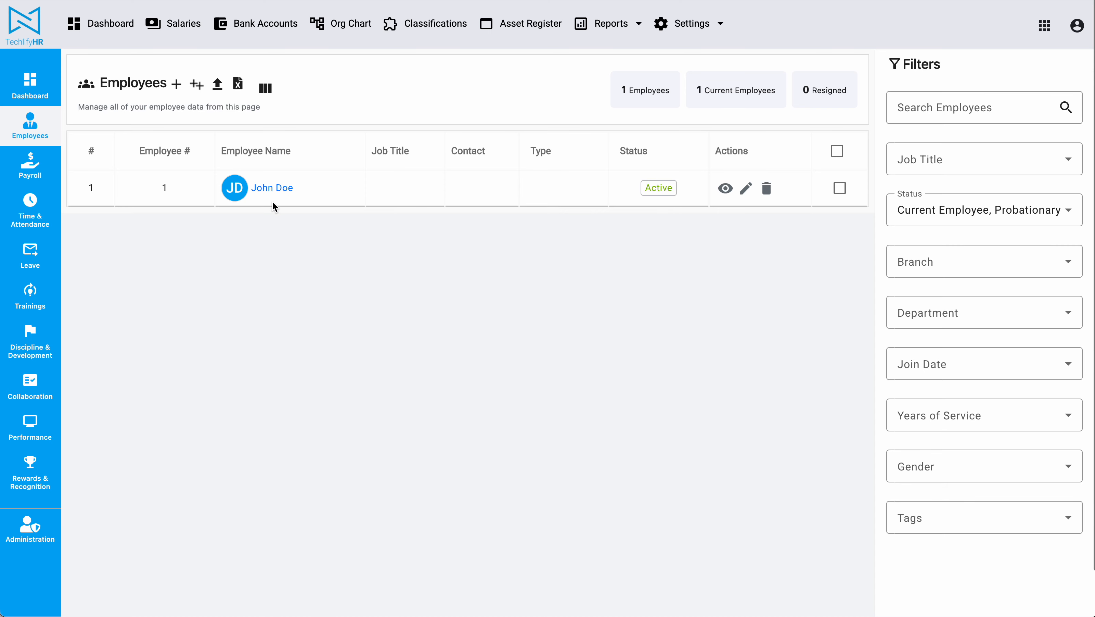
pyautogui.click(168, 87)
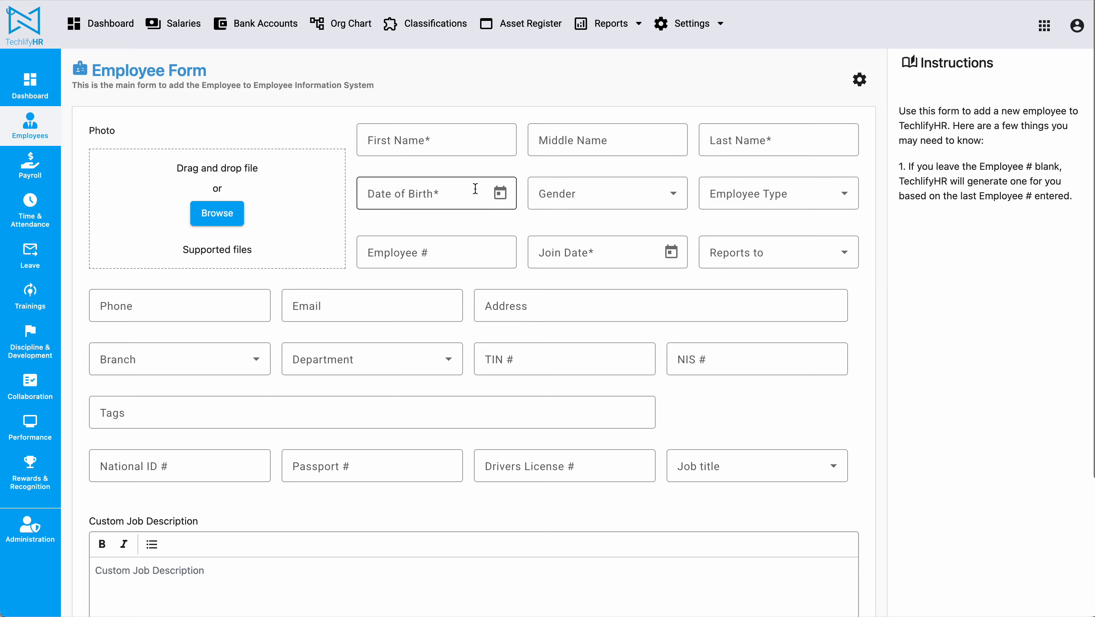
pyautogui.click(475, 139)
pyautogui.write('Je')
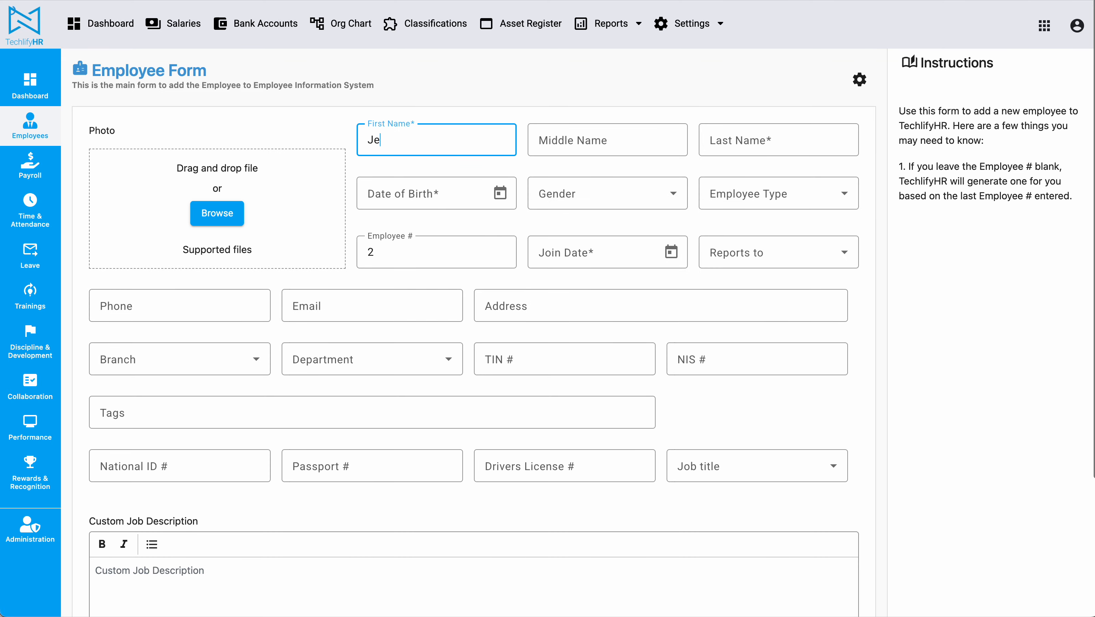
pyautogui.write('nny')
pyautogui.press('Tab')
pyautogui.press('Tab')
pyautogui.write('Al')
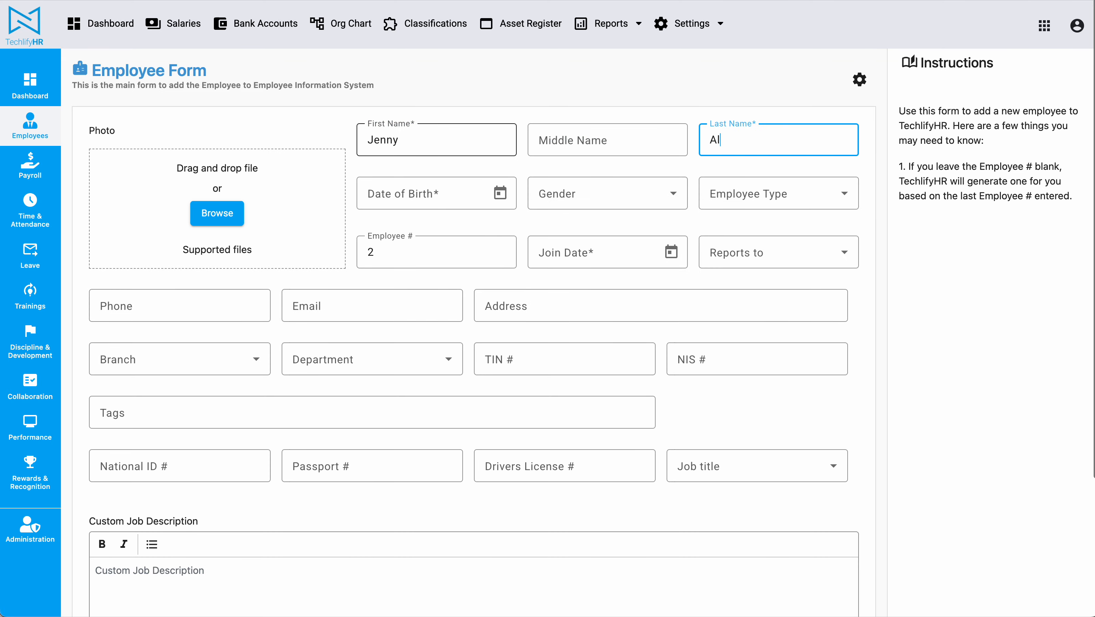
# Fill in the second employee's date of birth and set the gender to Female
pyautogui.click(500, 193)
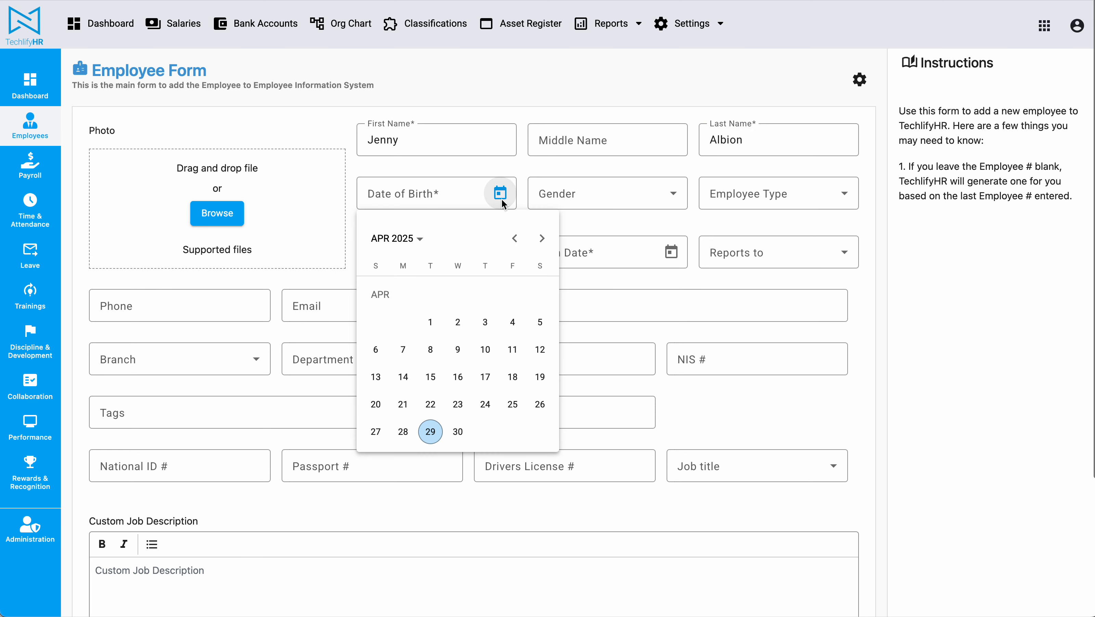
pyautogui.click(515, 238)
pyautogui.click(514, 238)
pyautogui.click(377, 246)
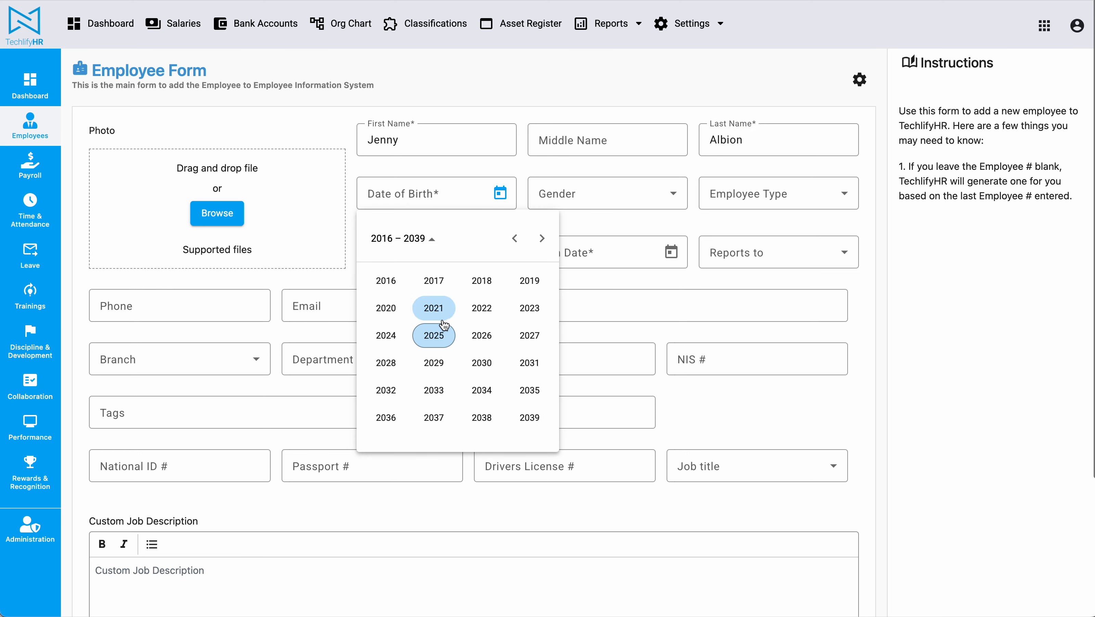
pyautogui.click(514, 239)
pyautogui.click(480, 280)
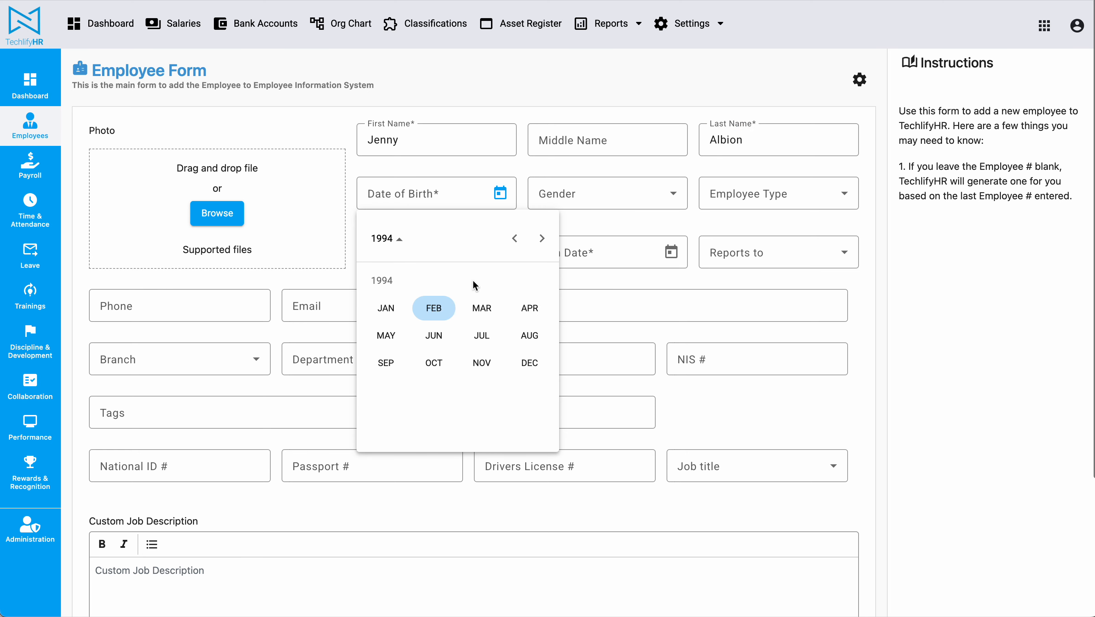
pyautogui.click(534, 331)
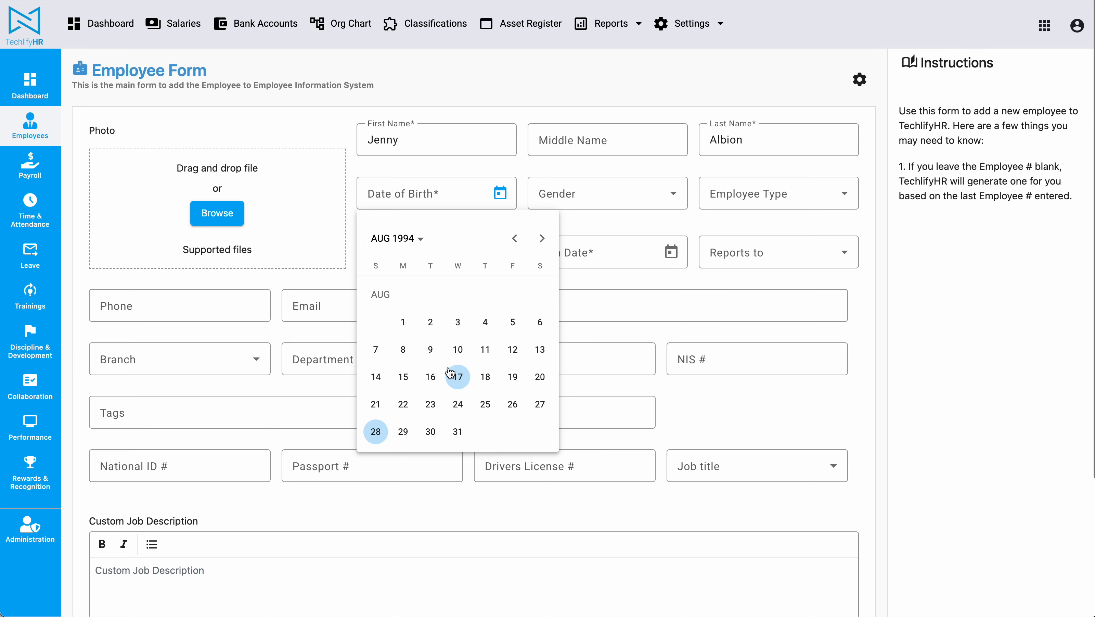
pyautogui.click(457, 374)
pyautogui.click(612, 200)
pyautogui.click(562, 258)
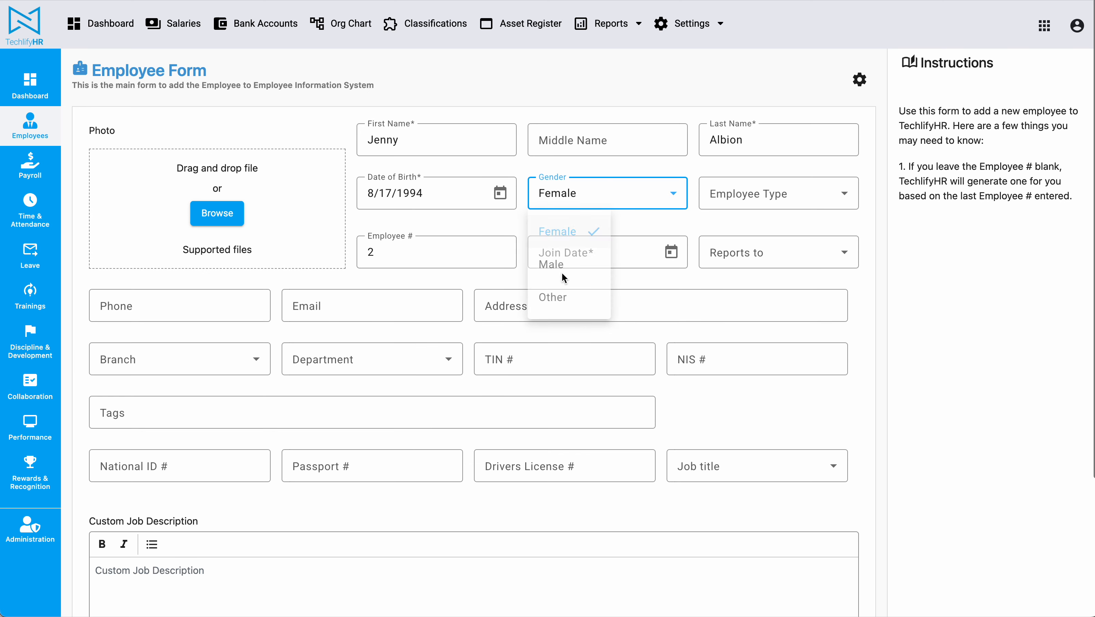
# Set the second employee's join date to 1/1/2025 and save the employee record
pyautogui.click(658, 255)
pyautogui.click(685, 297)
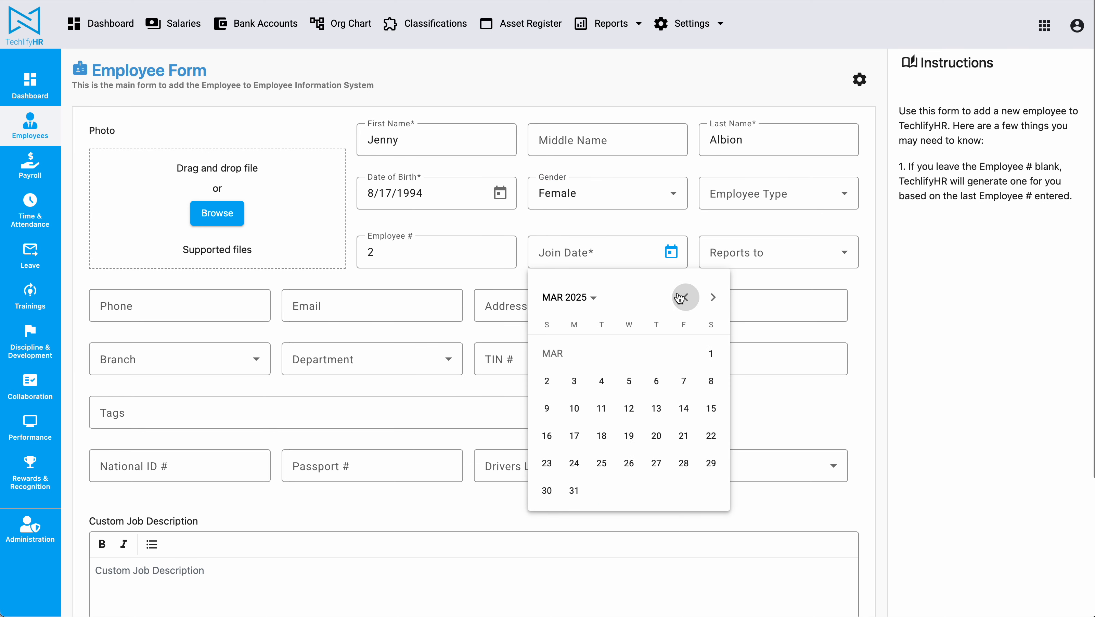
pyautogui.click(685, 297)
pyautogui.click(685, 297)
pyautogui.click(629, 353)
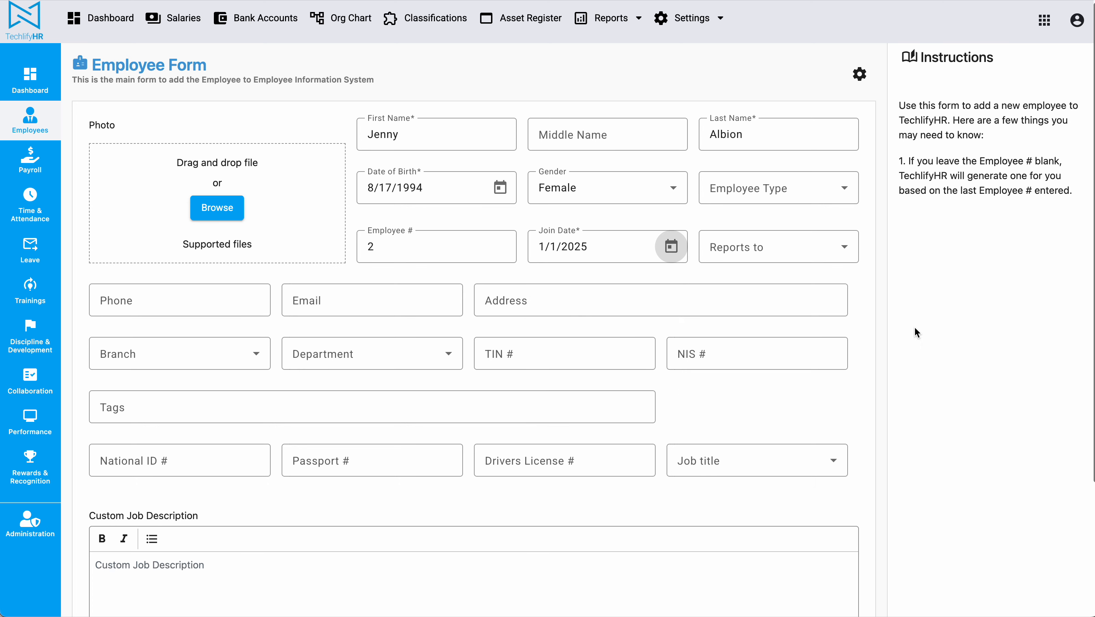
pyautogui.scroll(-3, 914, 326)
pyautogui.scroll(3, 798, 311)
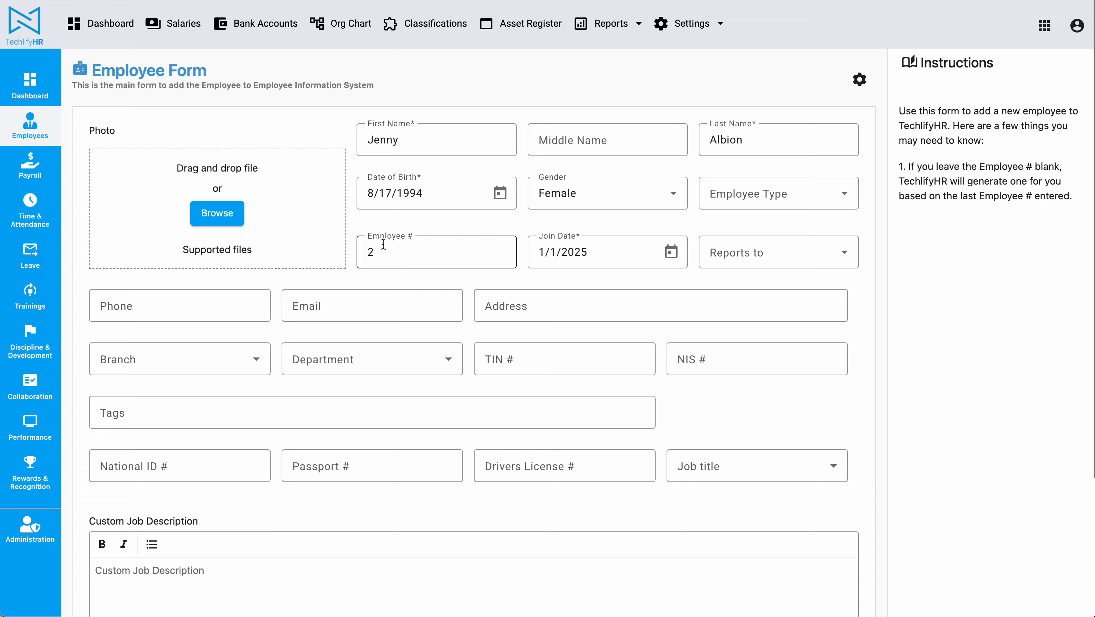
pyautogui.moveTo(383, 253); pyautogui.dragTo(353, 254)
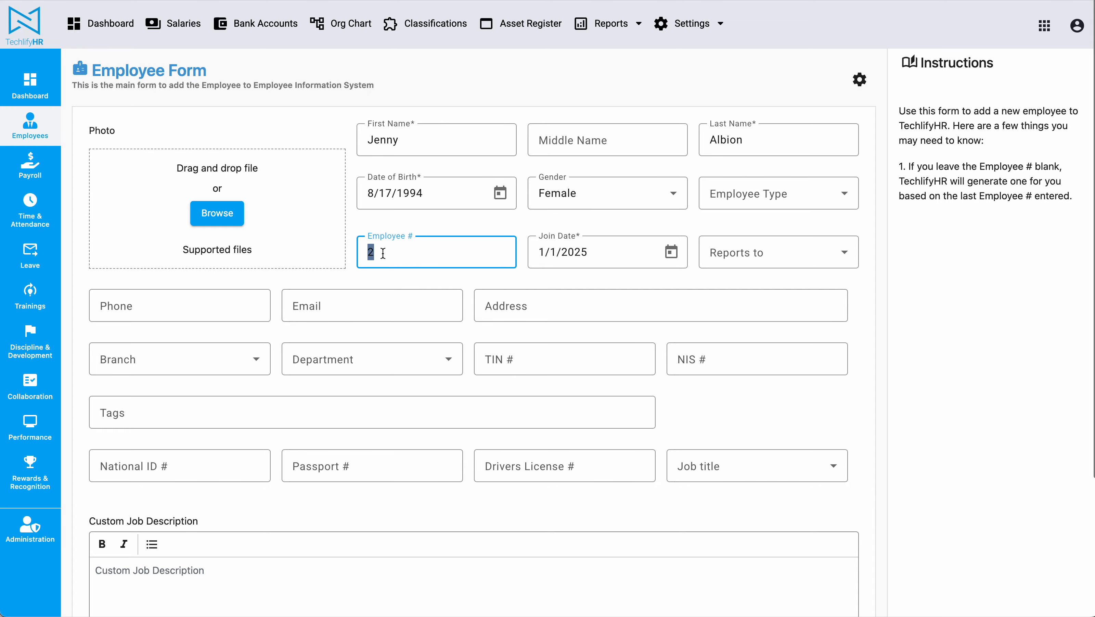
pyautogui.scroll(-5, 658, 350)
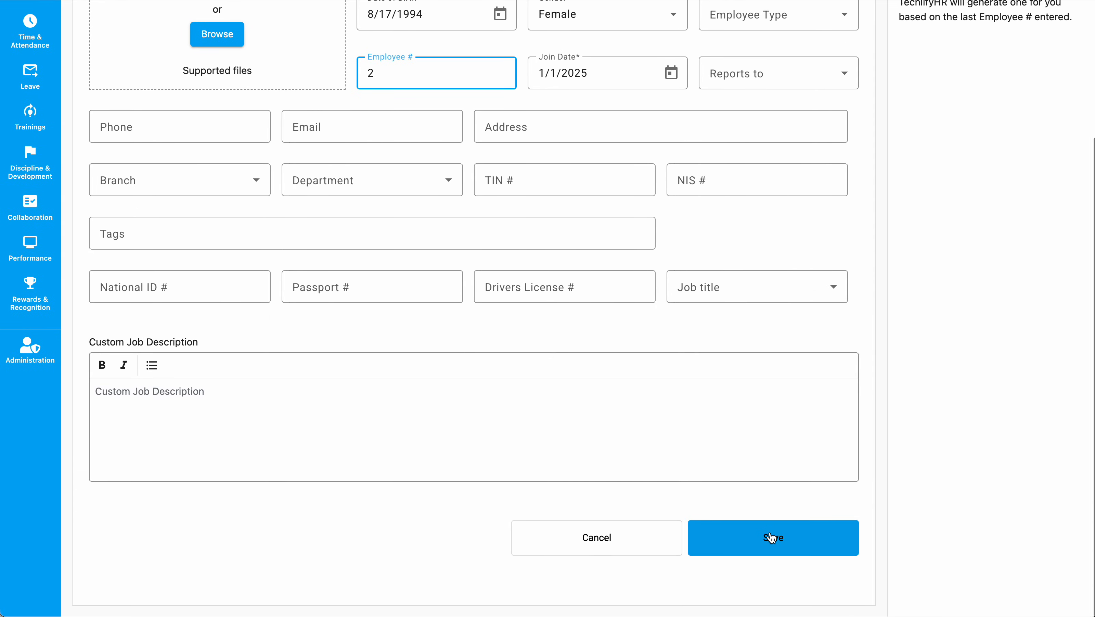
pyautogui.click(773, 536)
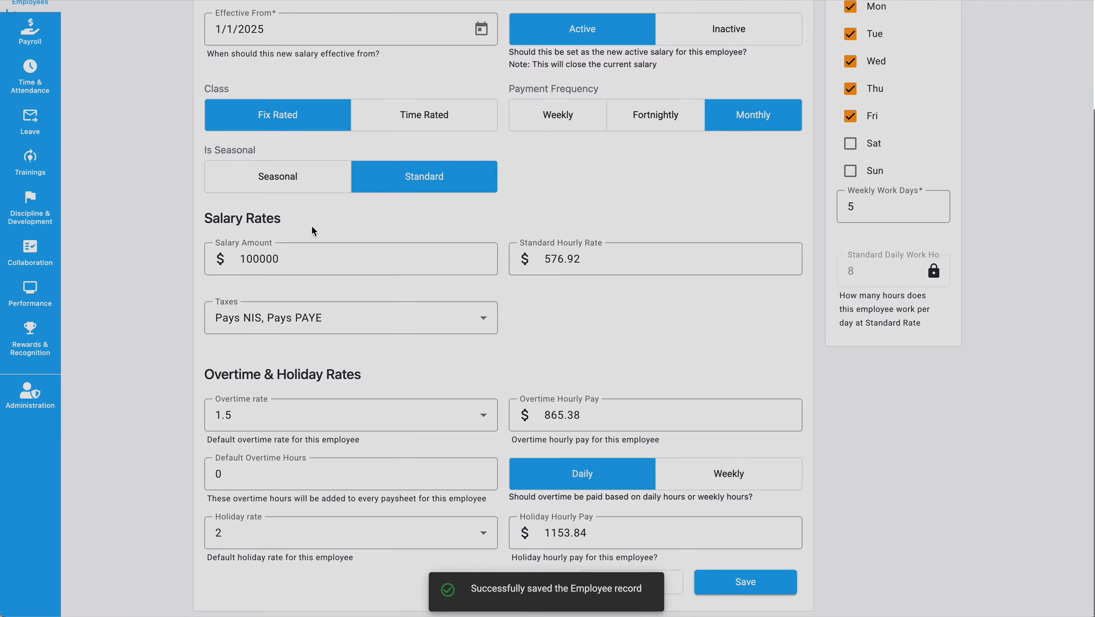
# Make the second employee's salary Time Rated with a normal hourly rate of 1100 and save it
pyautogui.scroll(4, 582, 249)
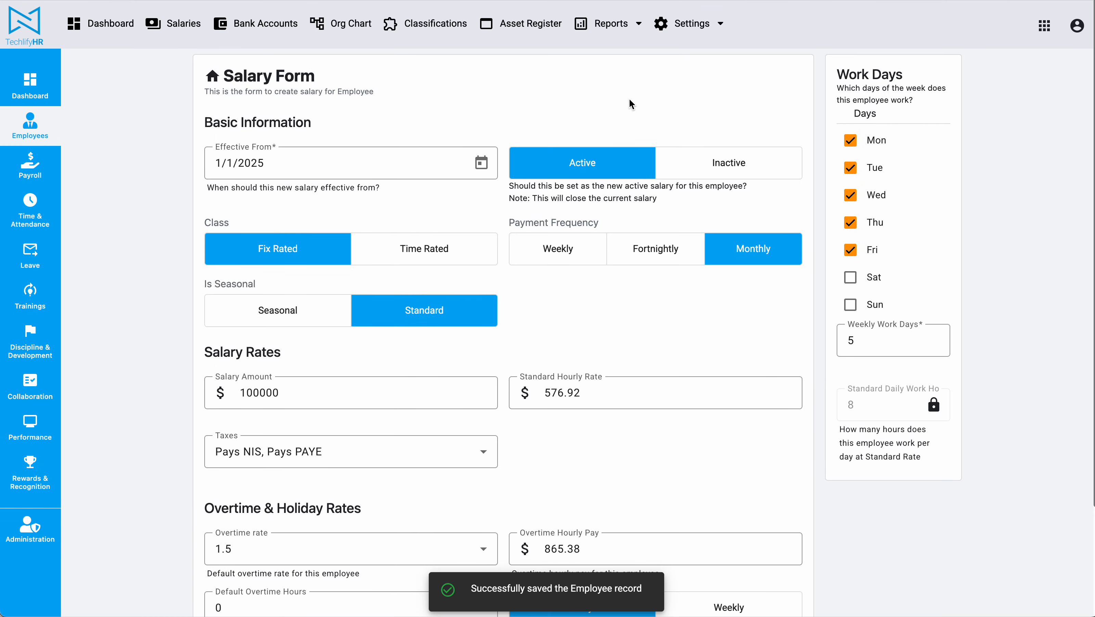
pyautogui.click(426, 259)
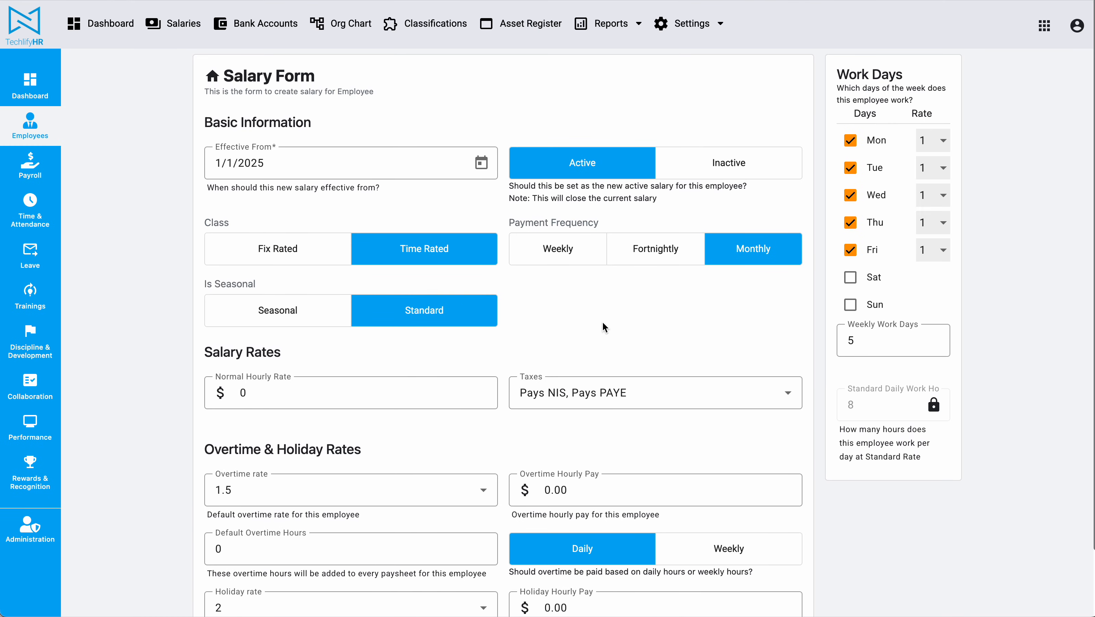
pyautogui.scroll(-2, 628, 289)
pyautogui.click(287, 315)
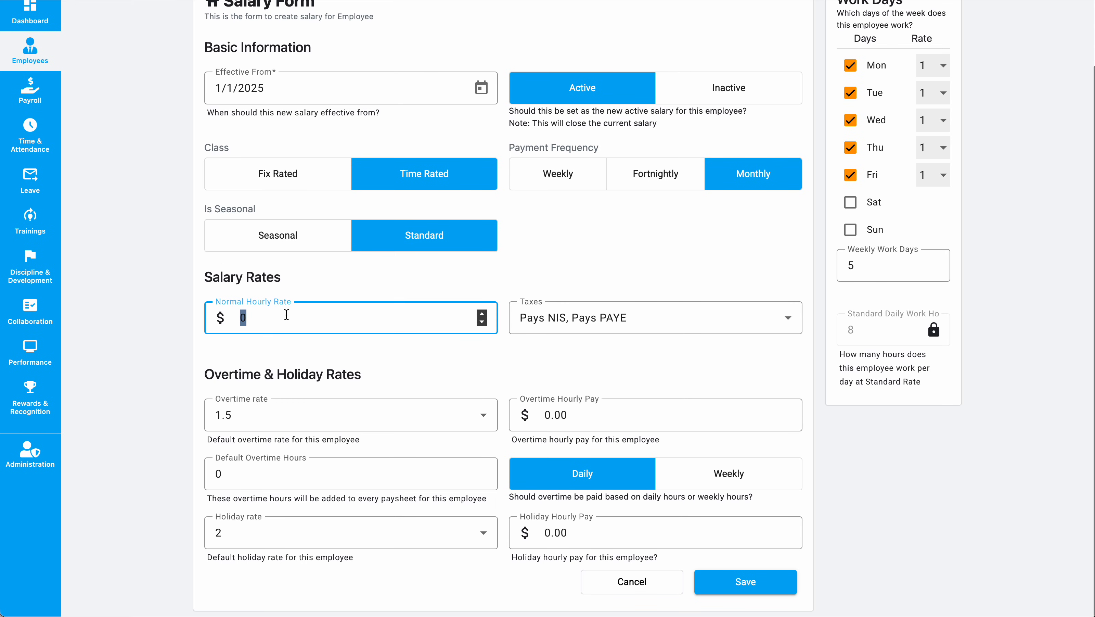
pyautogui.write('1100')
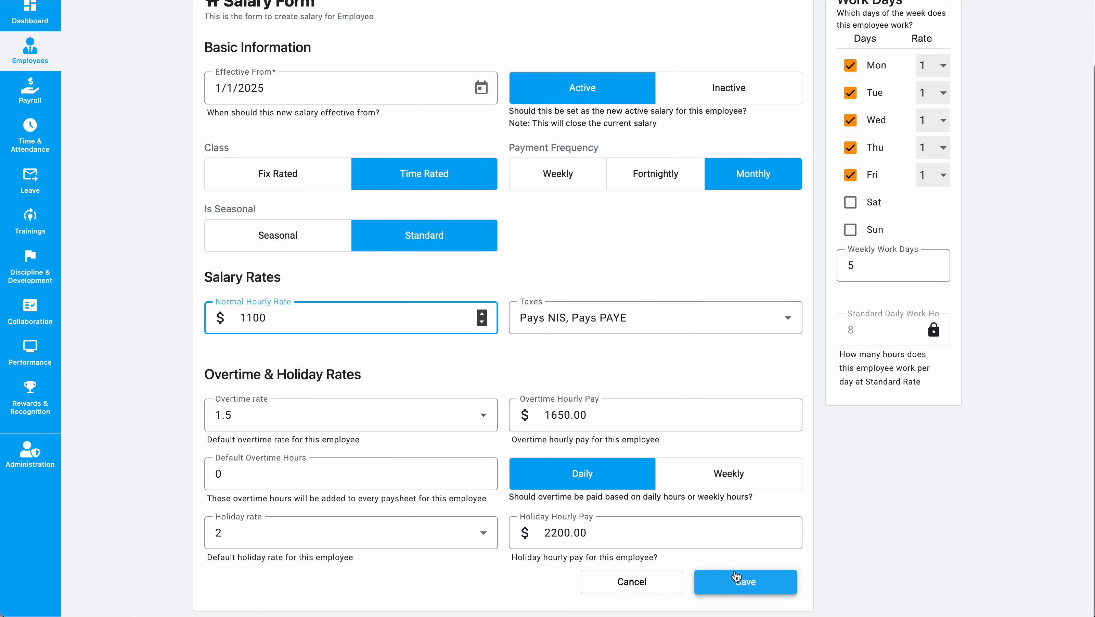
pyautogui.click(736, 577)
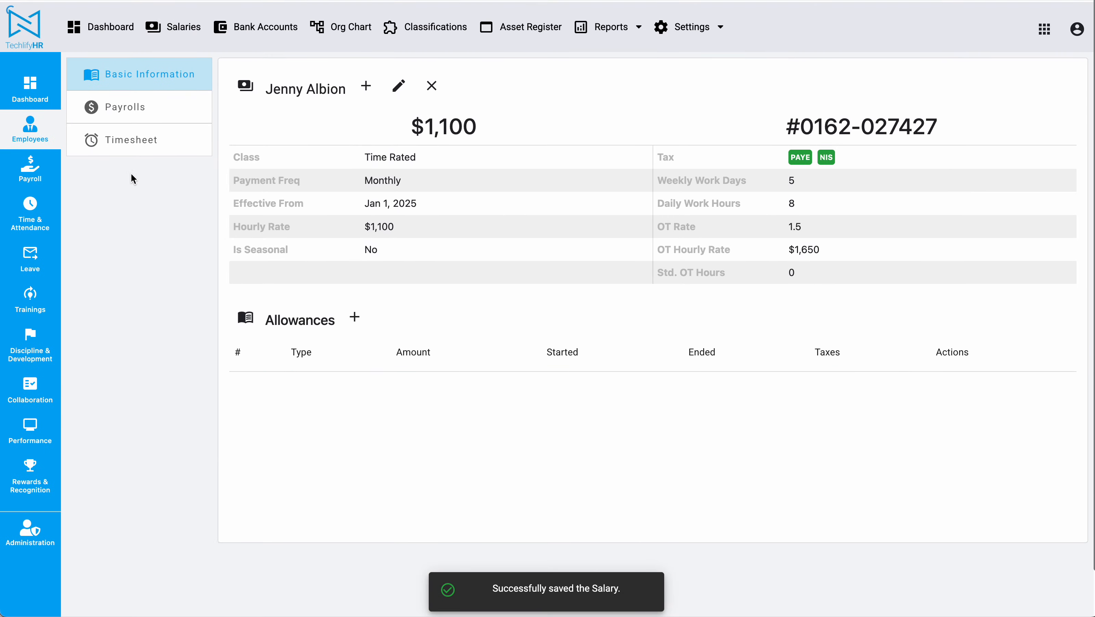
# Return to the employee list and view the choices of the Job Title filter
pyautogui.click(23, 134)
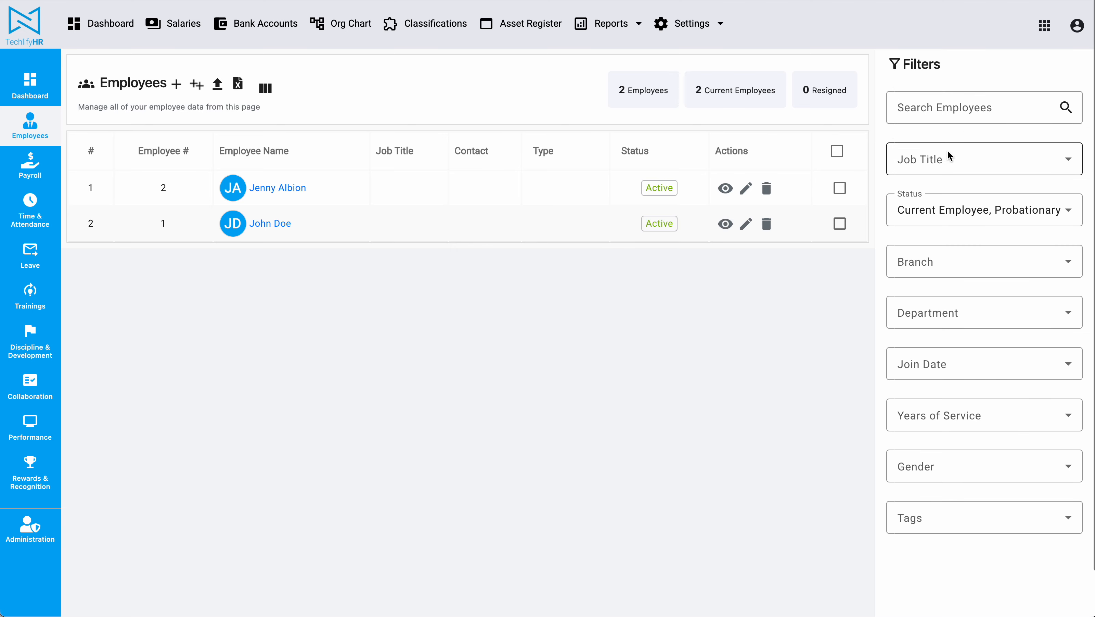
pyautogui.click(970, 163)
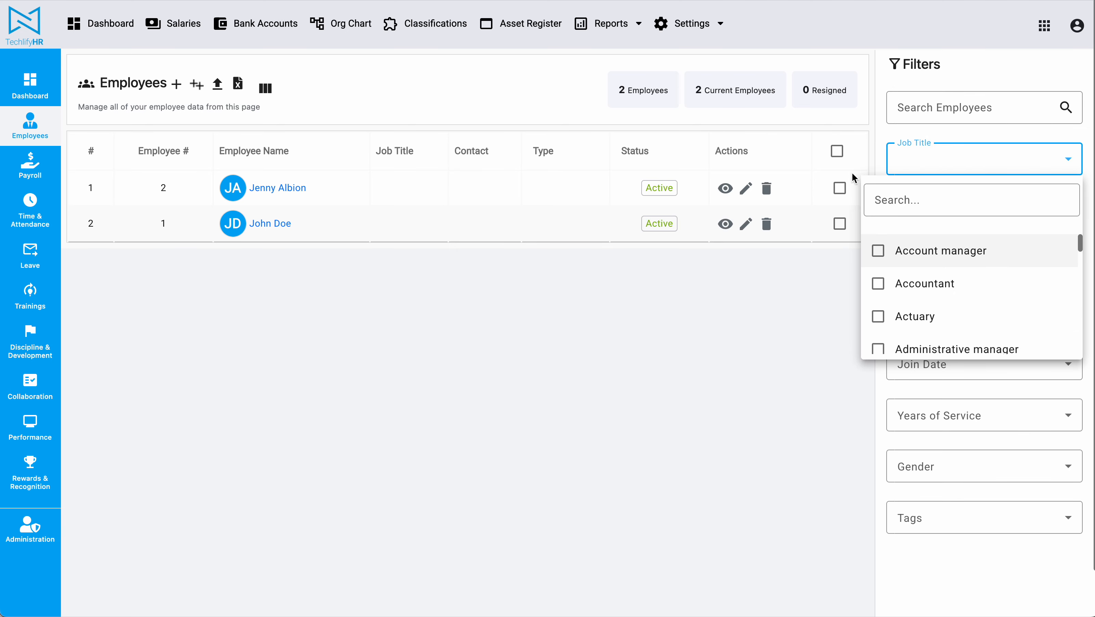
pyautogui.click(711, 395)
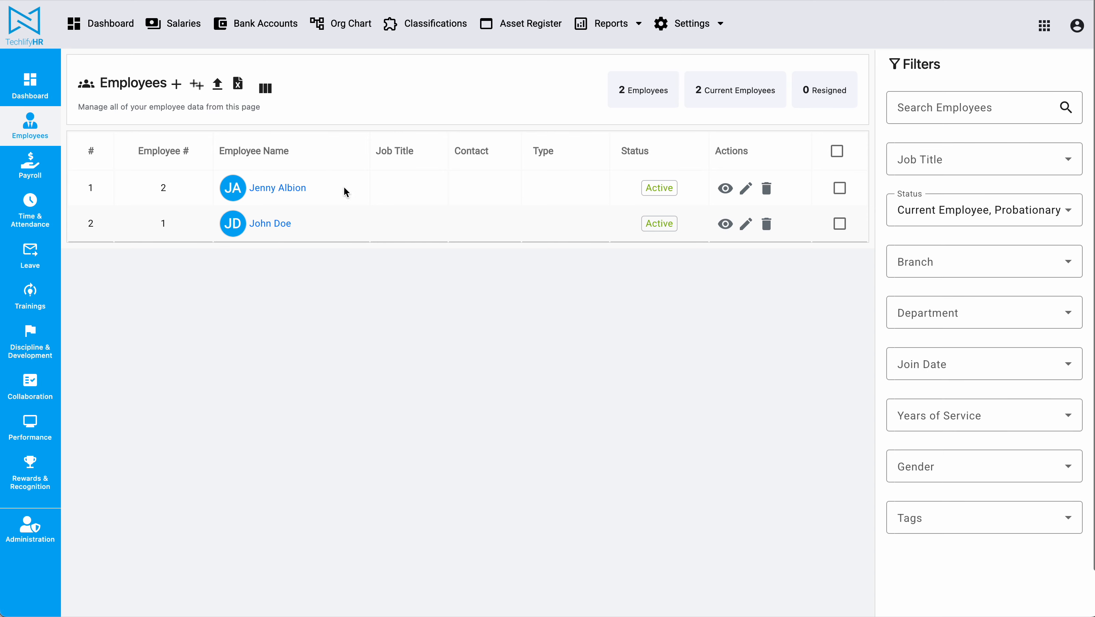
# Set the second employee's job title to Accountant, check the job description, and save the employee record
pyautogui.click(746, 189)
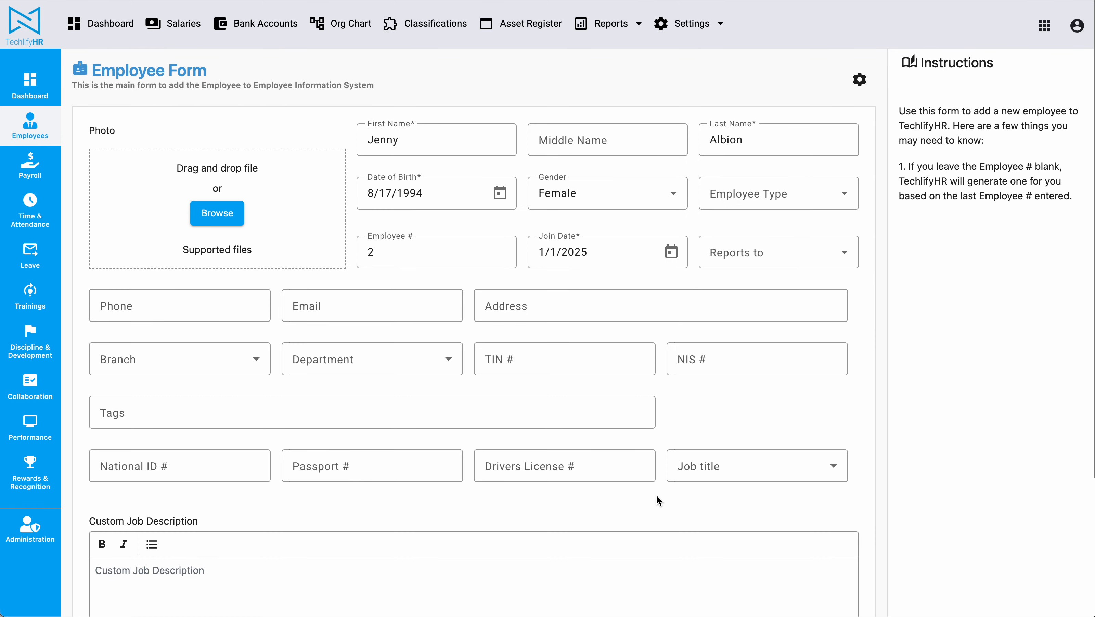
pyautogui.click(770, 468)
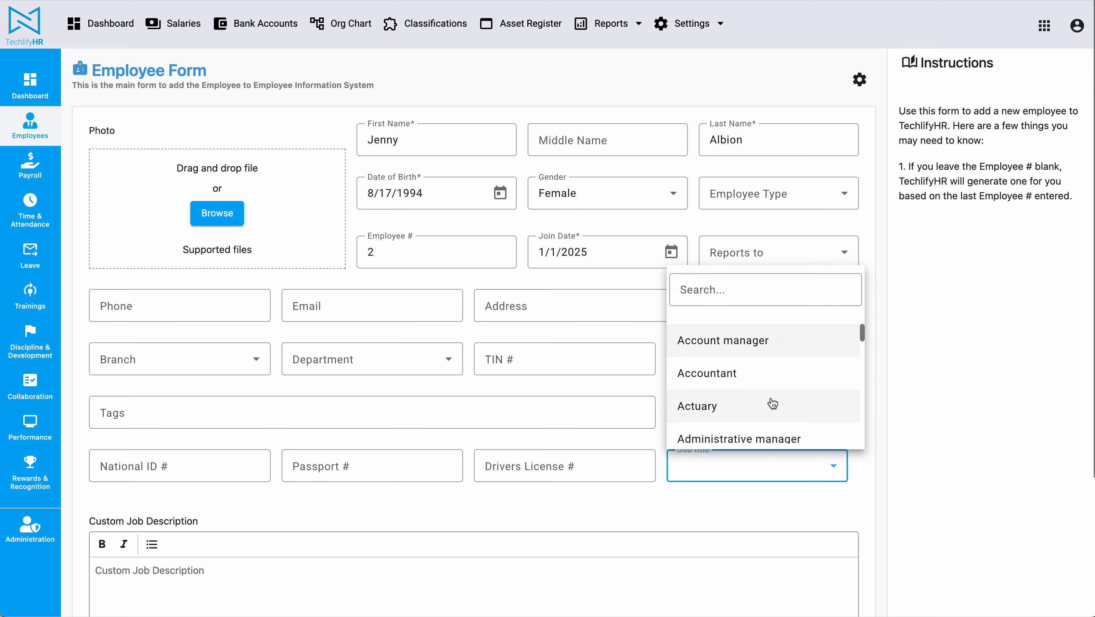
pyautogui.click(763, 376)
pyautogui.scroll(-6, 541, 415)
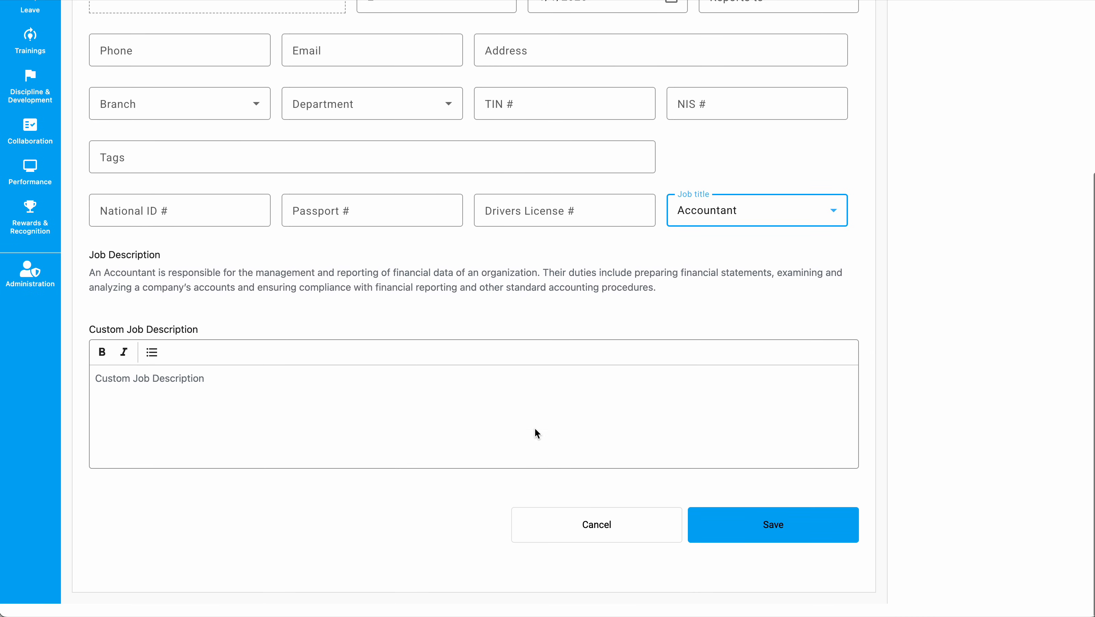
pyautogui.moveTo(90, 265); pyautogui.dragTo(699, 292)
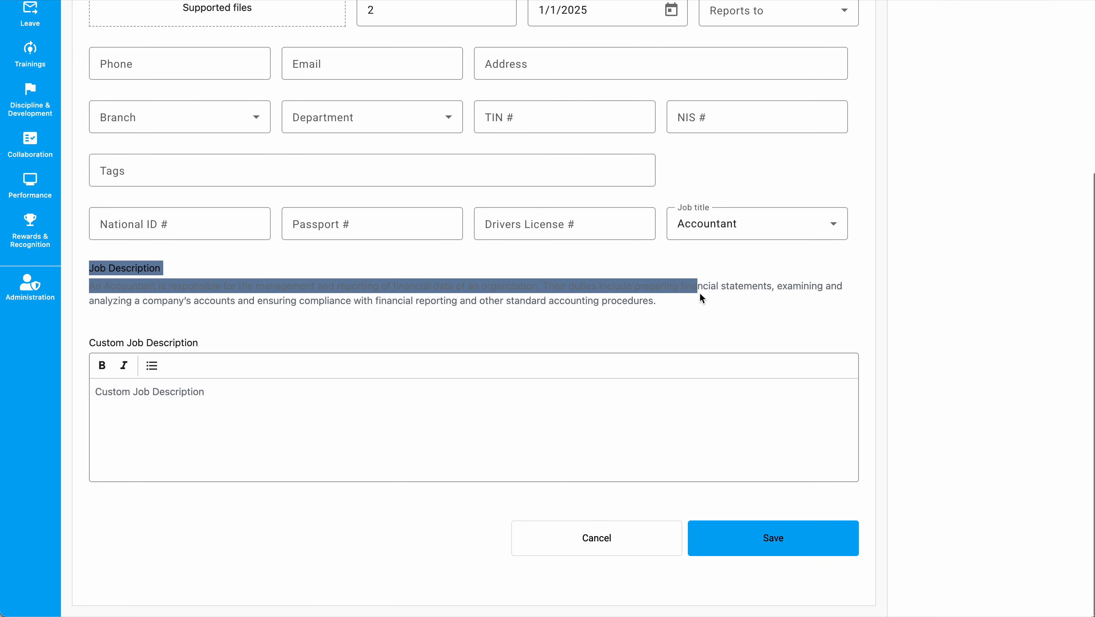
pyautogui.click(700, 292)
pyautogui.click(782, 555)
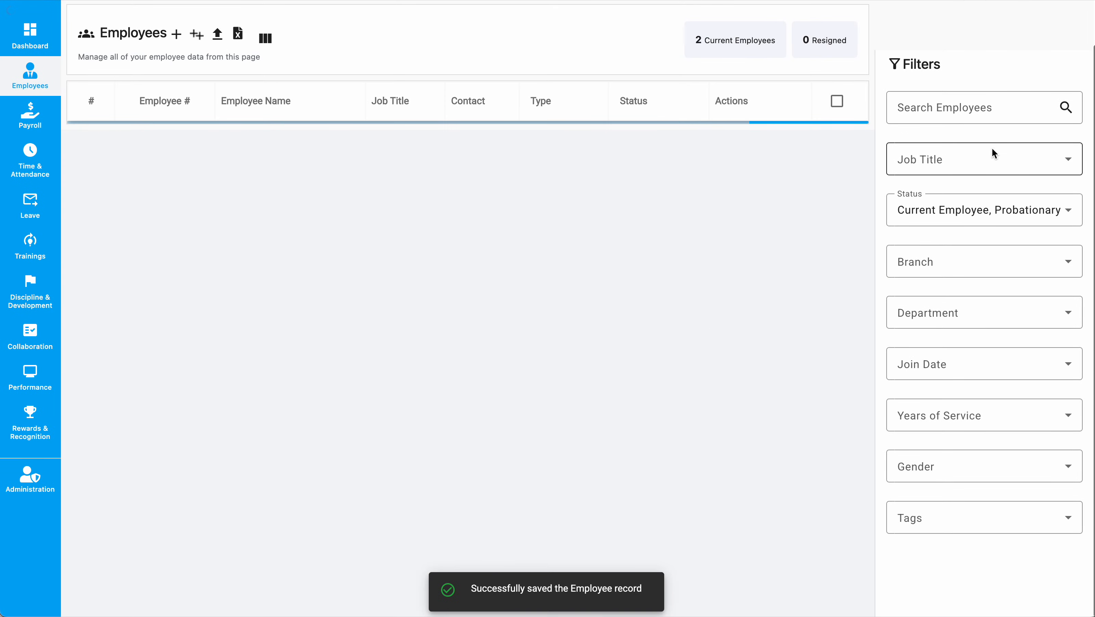
# Filter the employee list by the Accountant job title and clear that filter after viewing the matches
pyautogui.click(978, 158)
pyautogui.click(878, 284)
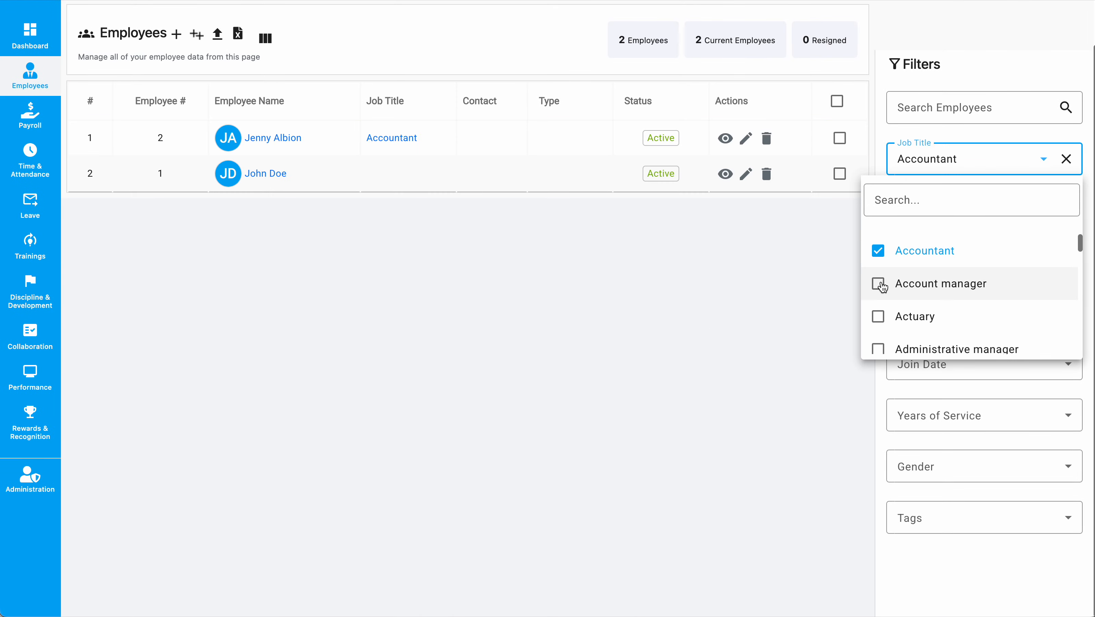
pyautogui.click(611, 303)
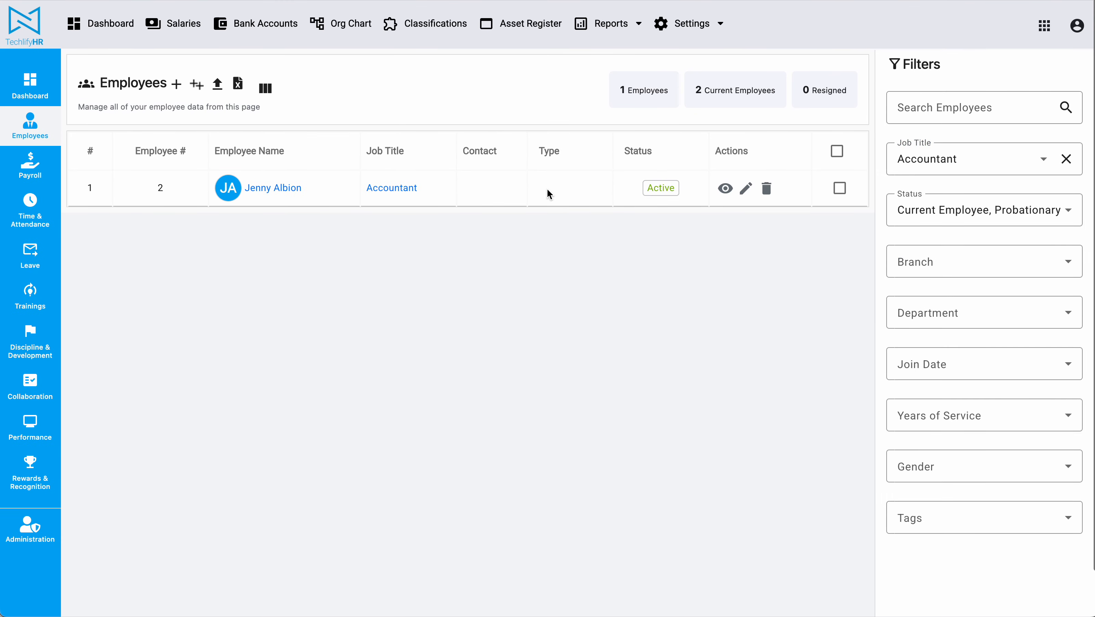
pyautogui.click(1066, 159)
# Search the employee list by the first employee's last name and view the choices of the Branch filter
pyautogui.click(922, 99)
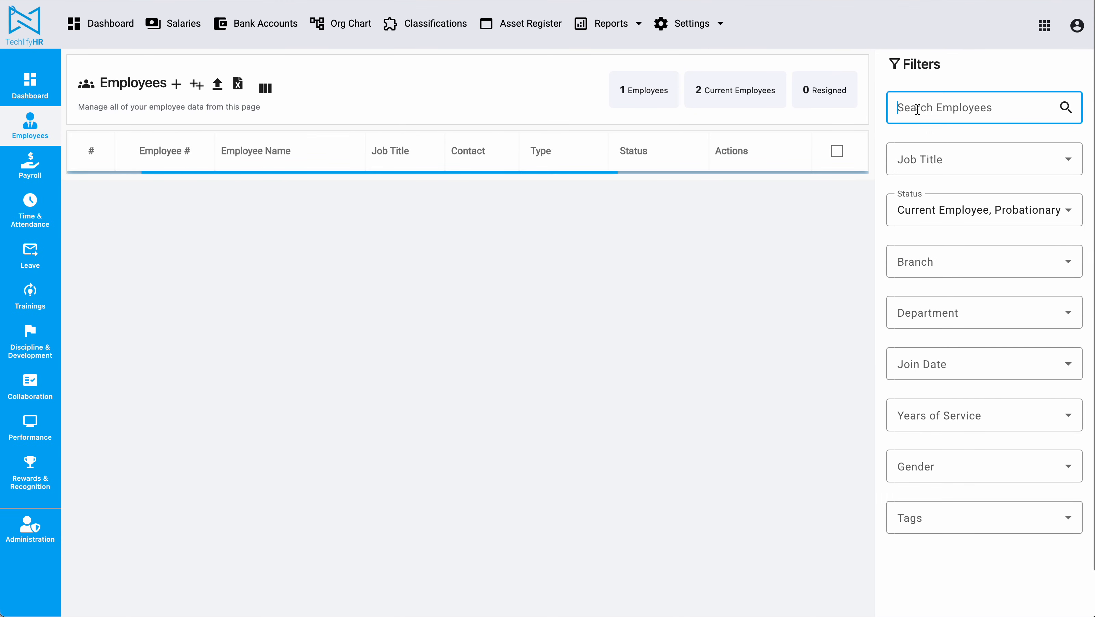
pyautogui.write('doe')
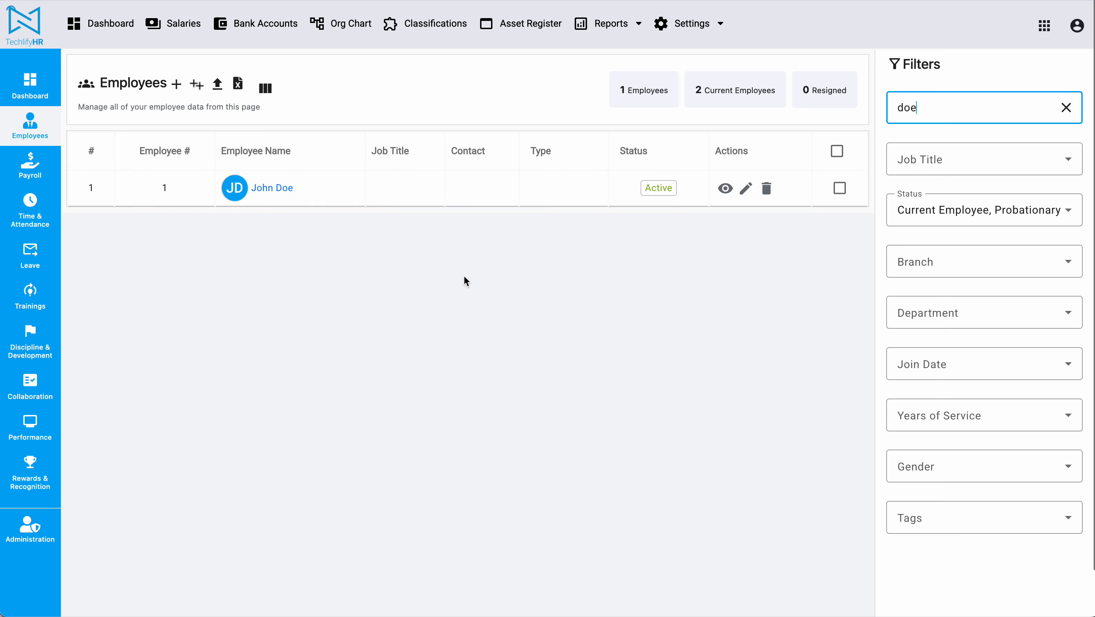
pyautogui.click(484, 269)
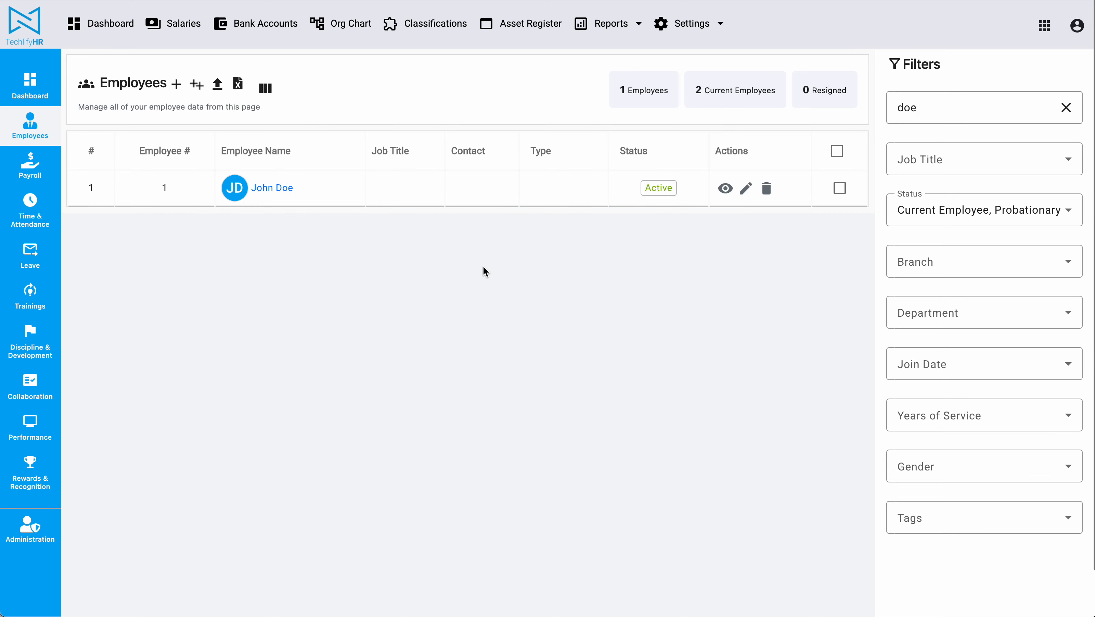
pyautogui.click(958, 261)
pyautogui.click(721, 316)
# Open the first employee's profile and review the personal information and current salary details
pyautogui.click(726, 189)
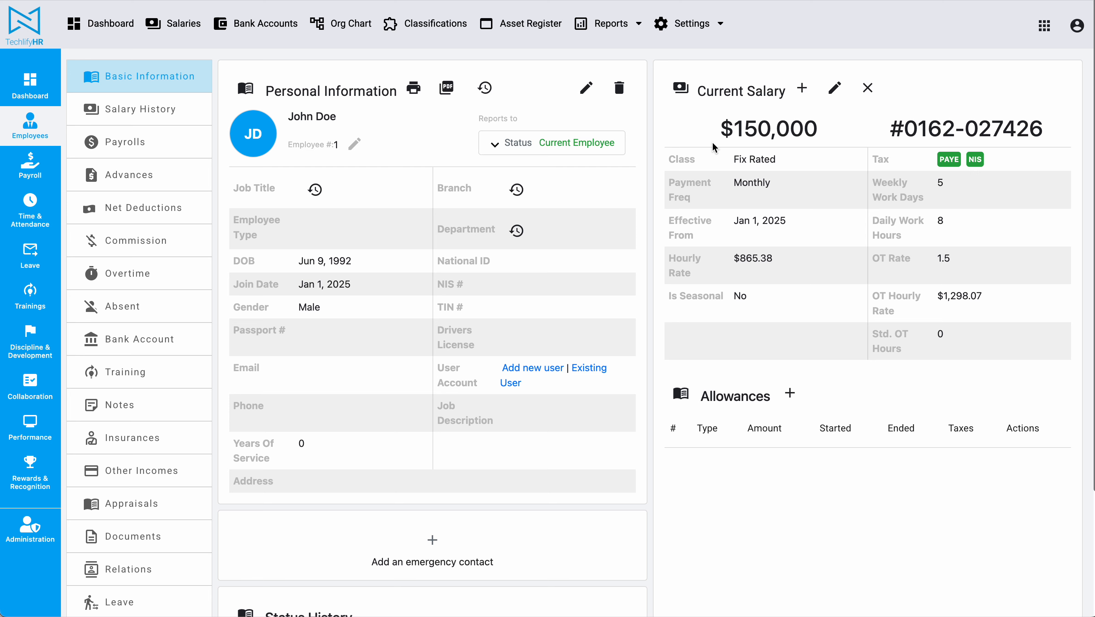
pyautogui.moveTo(224, 83); pyautogui.dragTo(570, 433)
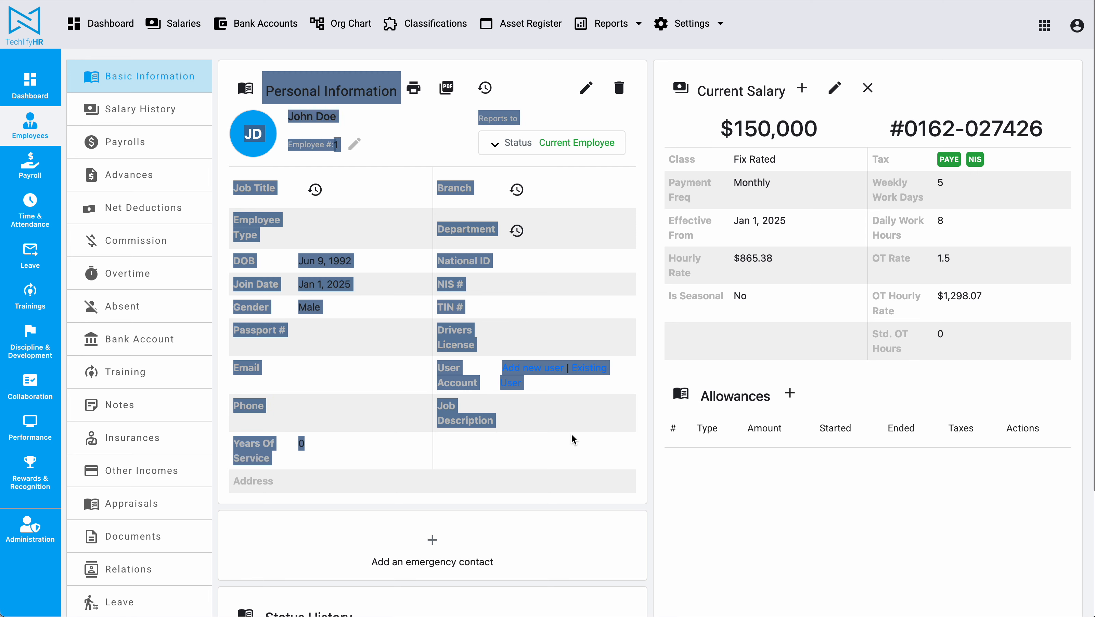
pyautogui.click(587, 442)
pyautogui.moveTo(666, 72); pyautogui.dragTo(1060, 441)
pyautogui.click(914, 511)
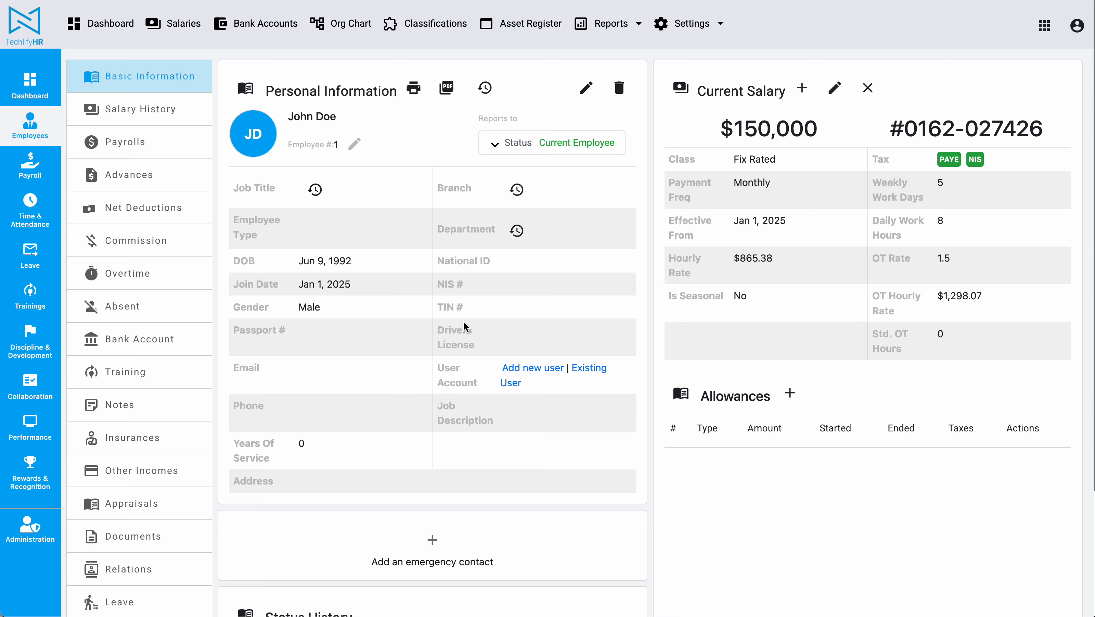
pyautogui.scroll(-4, 463, 320)
pyautogui.scroll(4, 463, 320)
# Review the first employee's salary history, payrolls and bank accounts
pyautogui.click(179, 111)
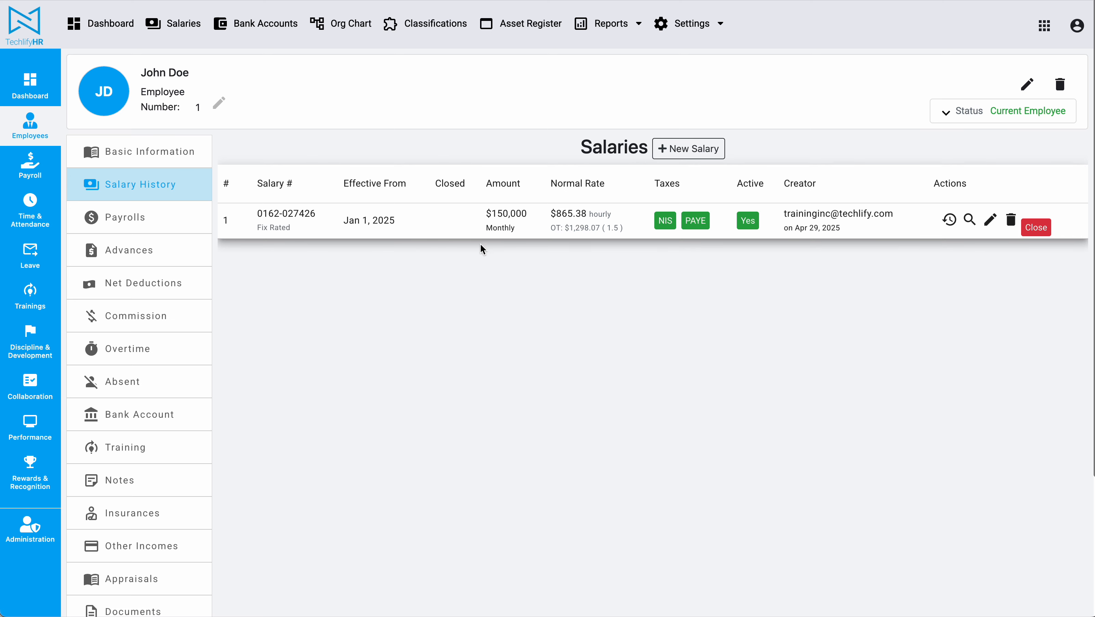
pyautogui.click(175, 218)
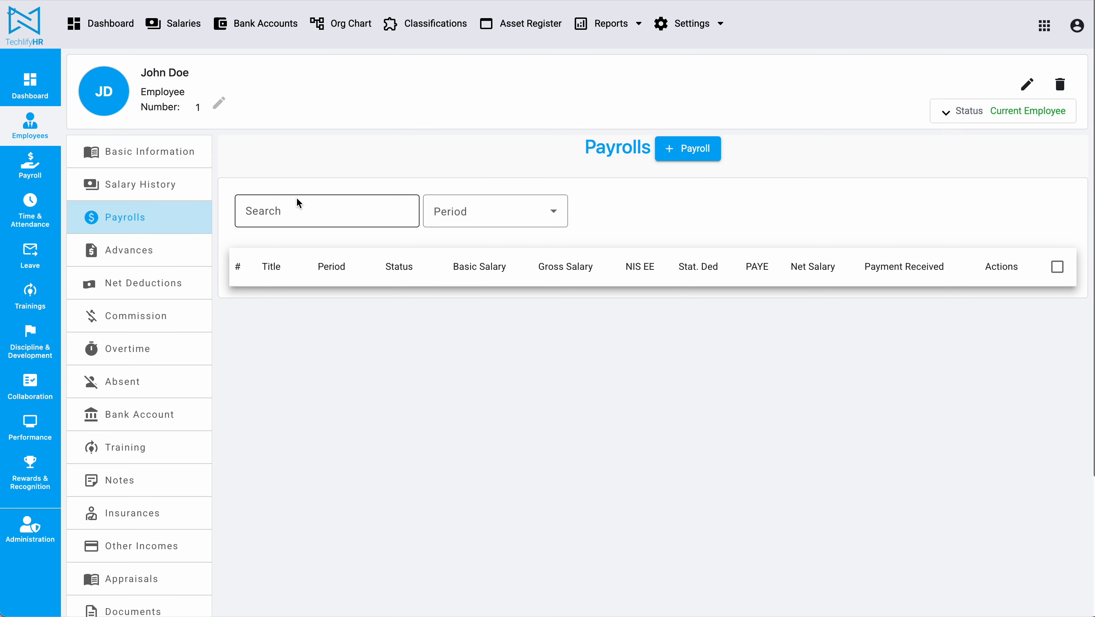
pyautogui.scroll(-3, 286, 203)
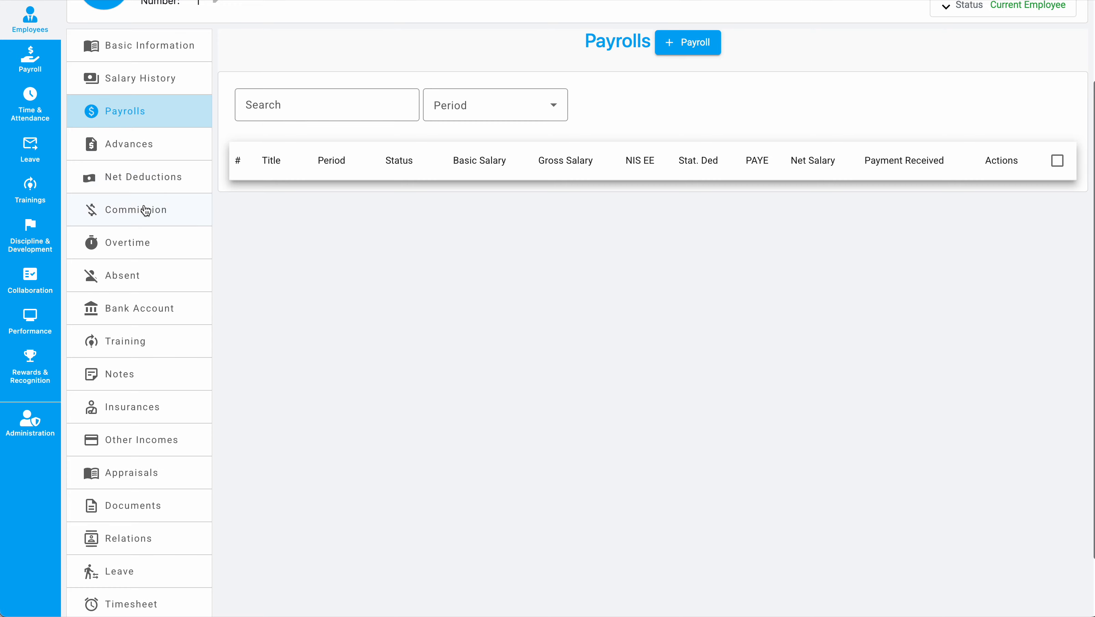
pyautogui.scroll(-2, 156, 218)
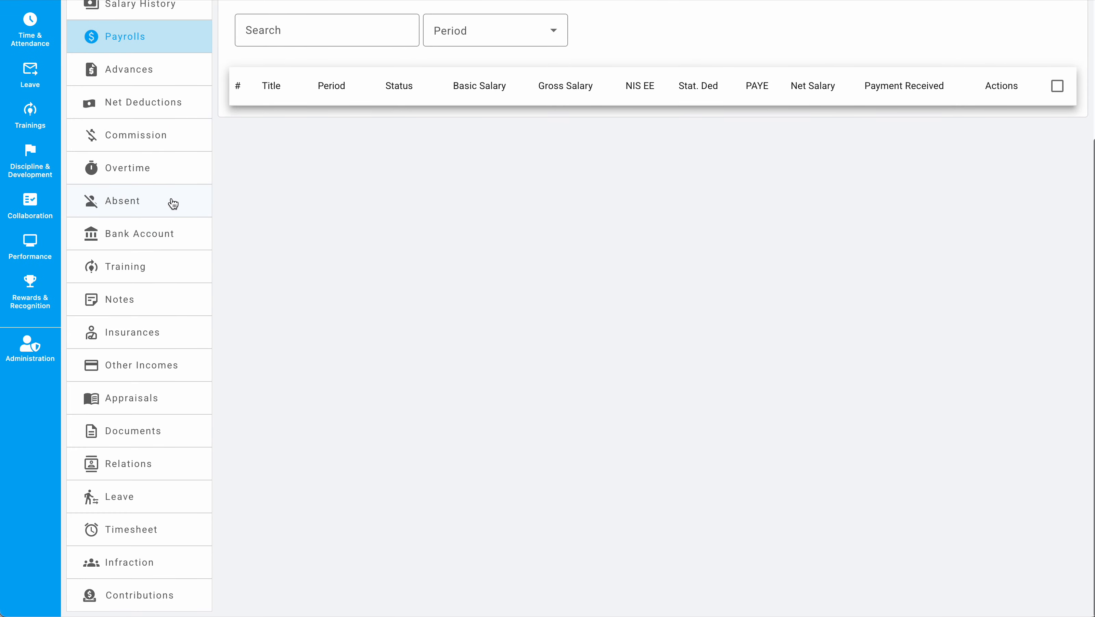
pyautogui.click(137, 235)
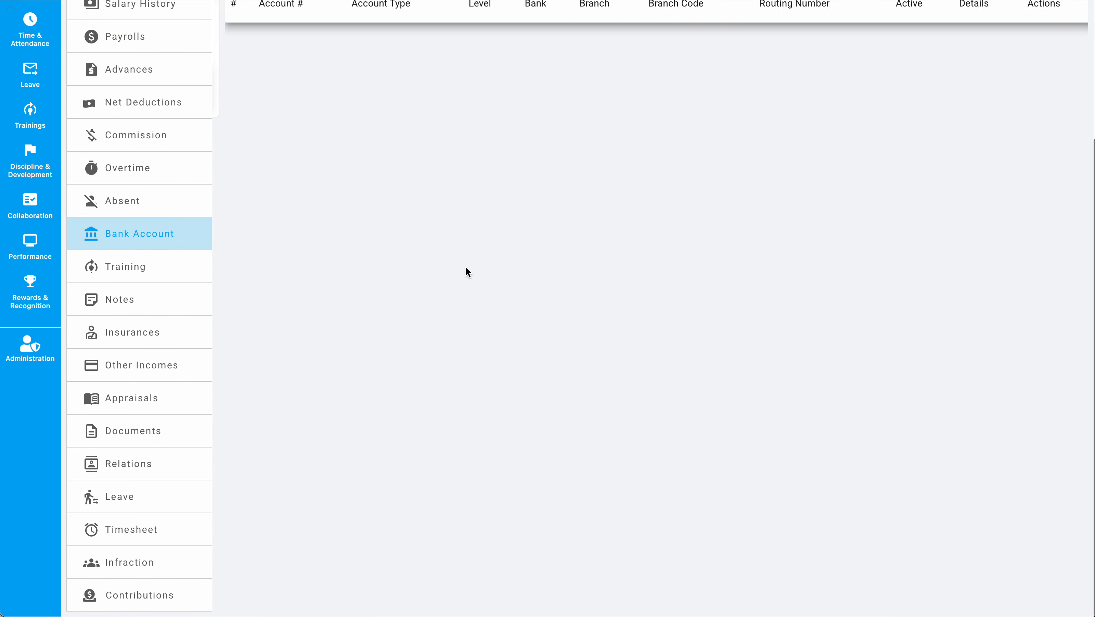
pyautogui.scroll(5, 465, 265)
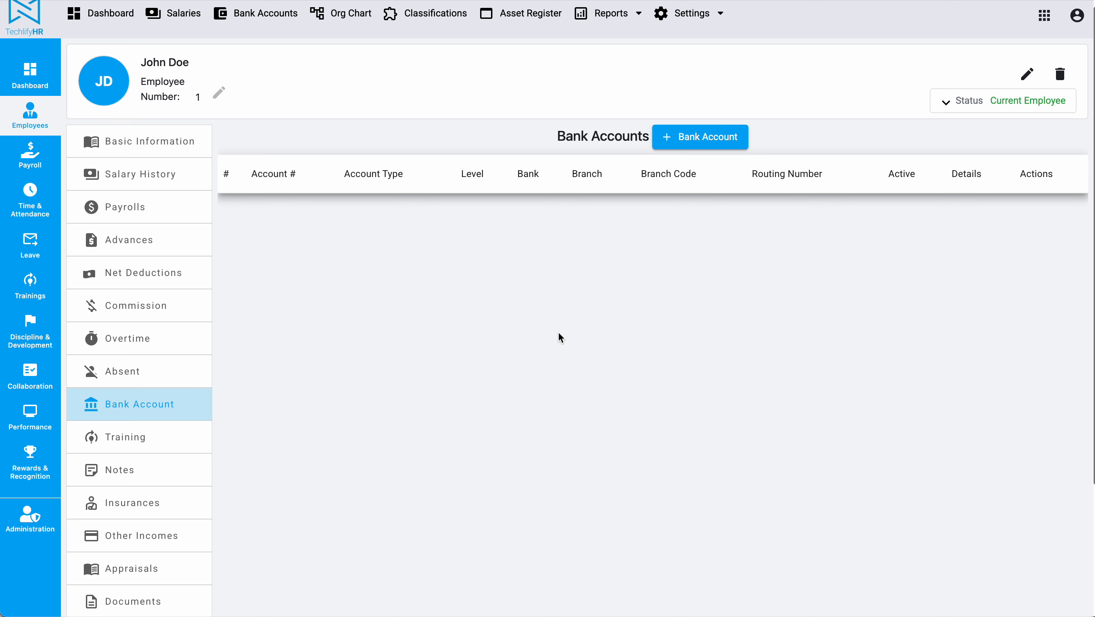
# Add and save a note on the first employee's record stating that the employee is a diabetic
pyautogui.scroll(-5, 234, 342)
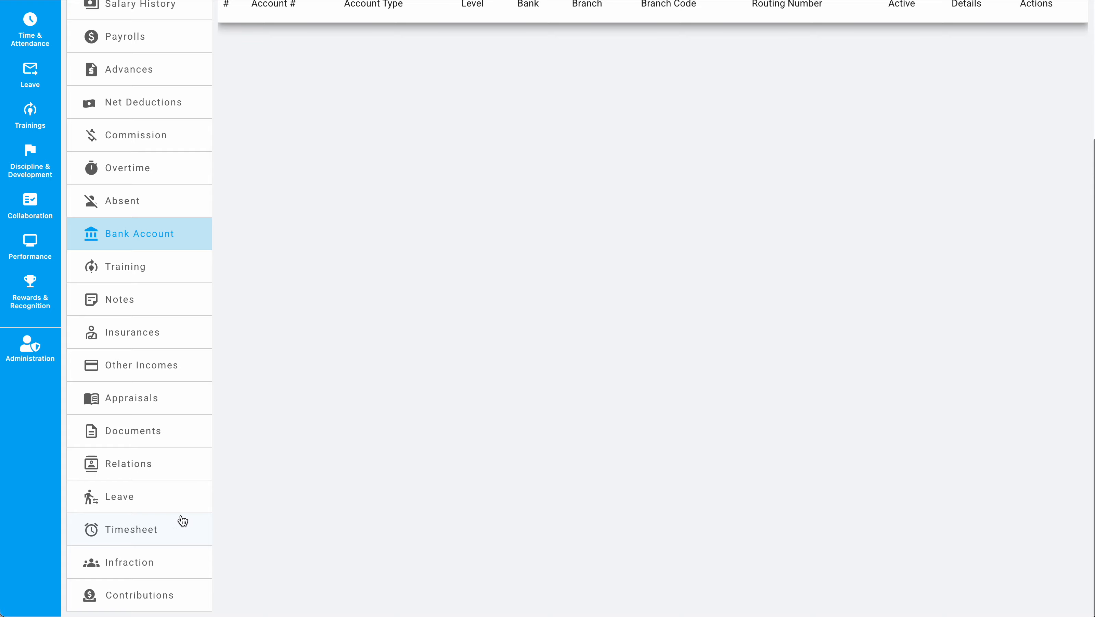
pyautogui.click(138, 289)
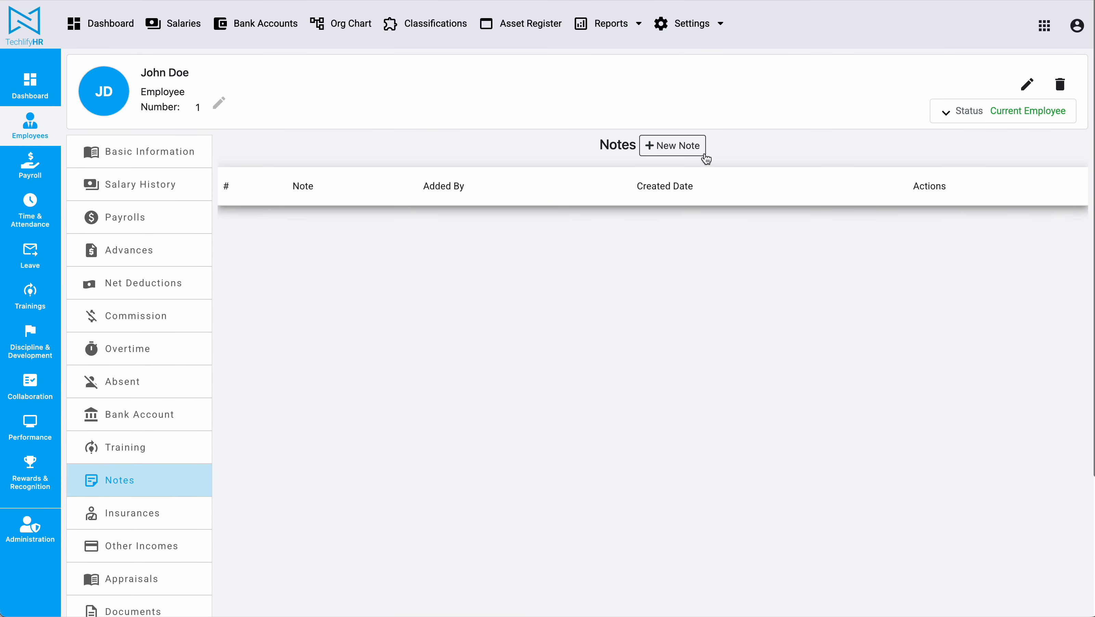
pyautogui.click(668, 148)
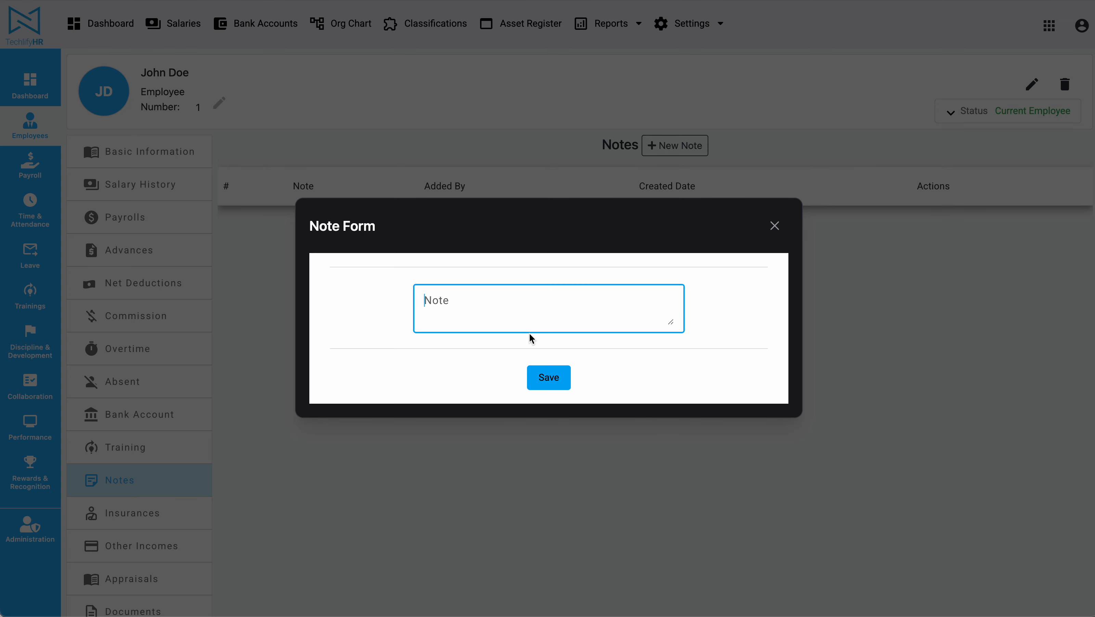
pyautogui.write('John is a Diabetic')
pyautogui.click(566, 380)
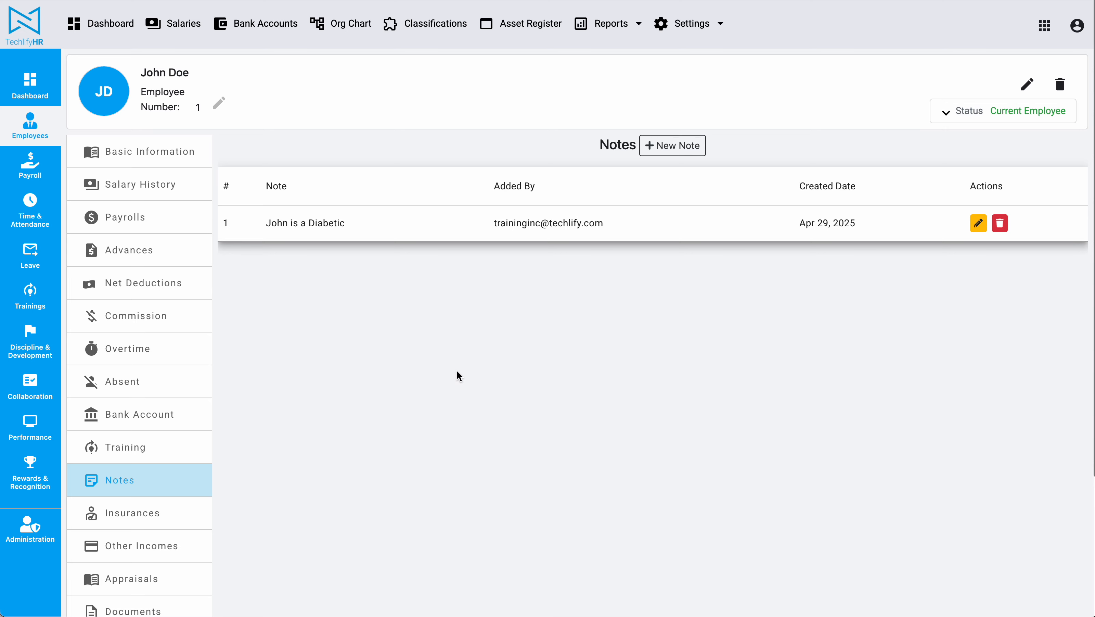
# Upload the ID card PDF from the TechlifyHR Payroll Practitioner folder to the first employee's documents
pyautogui.scroll(-2, 457, 371)
pyautogui.scroll(-2, 244, 447)
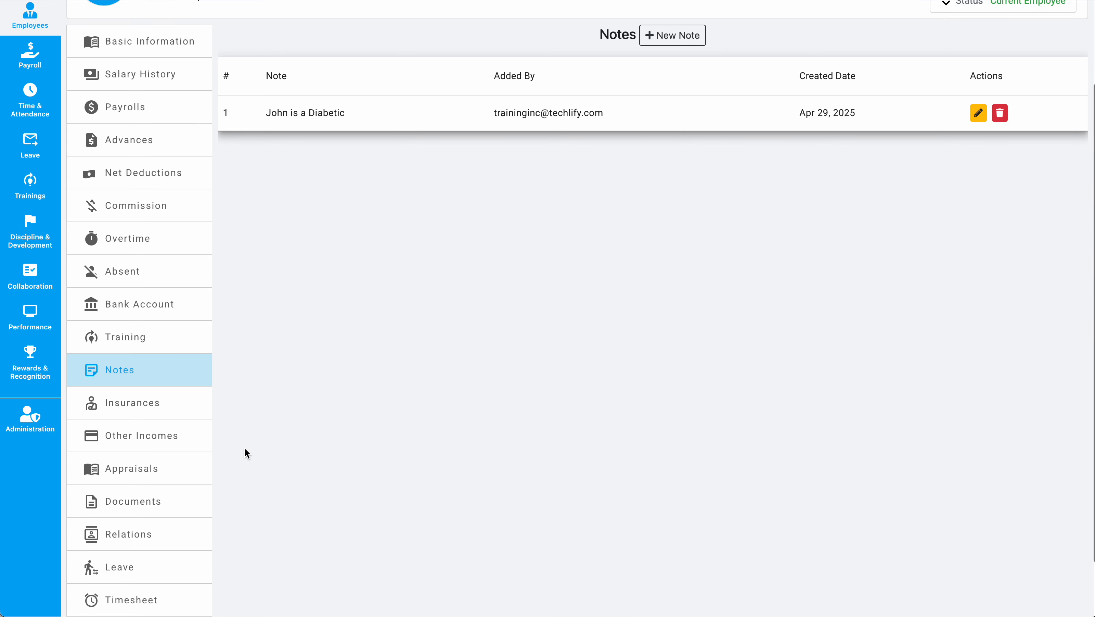
pyautogui.click(166, 500)
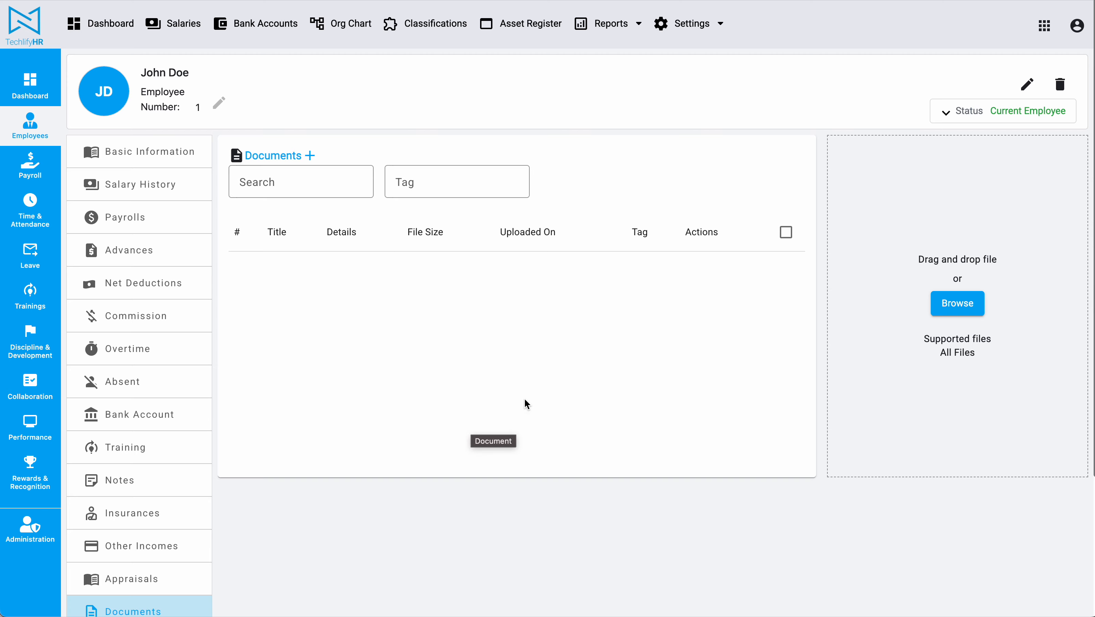
pyautogui.click(969, 304)
pyautogui.doubleClick(281, 83)
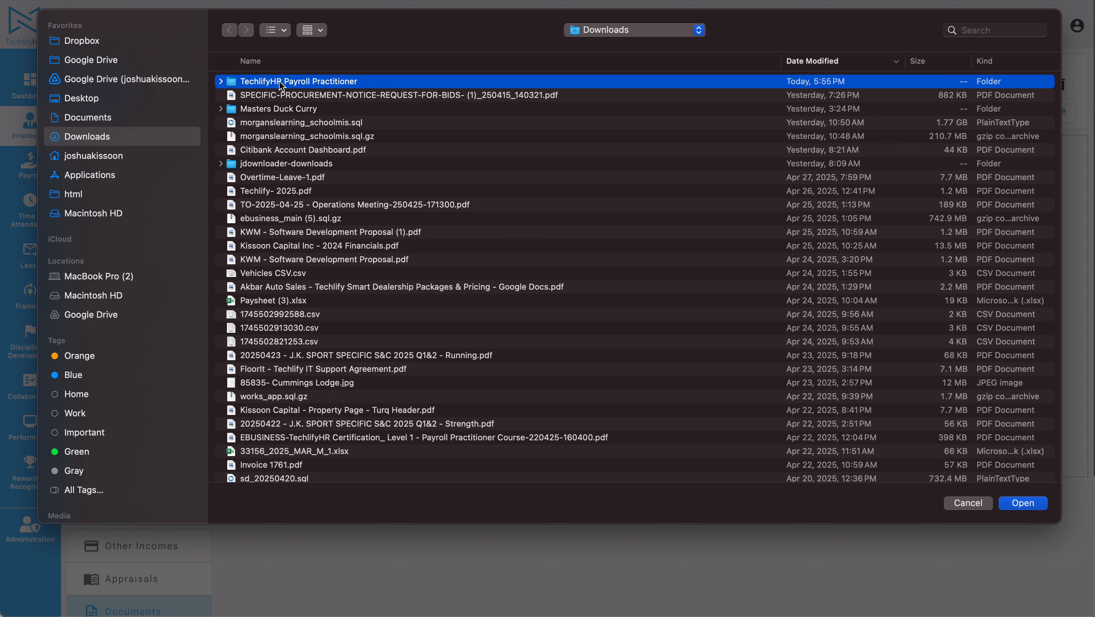
pyautogui.click(292, 84)
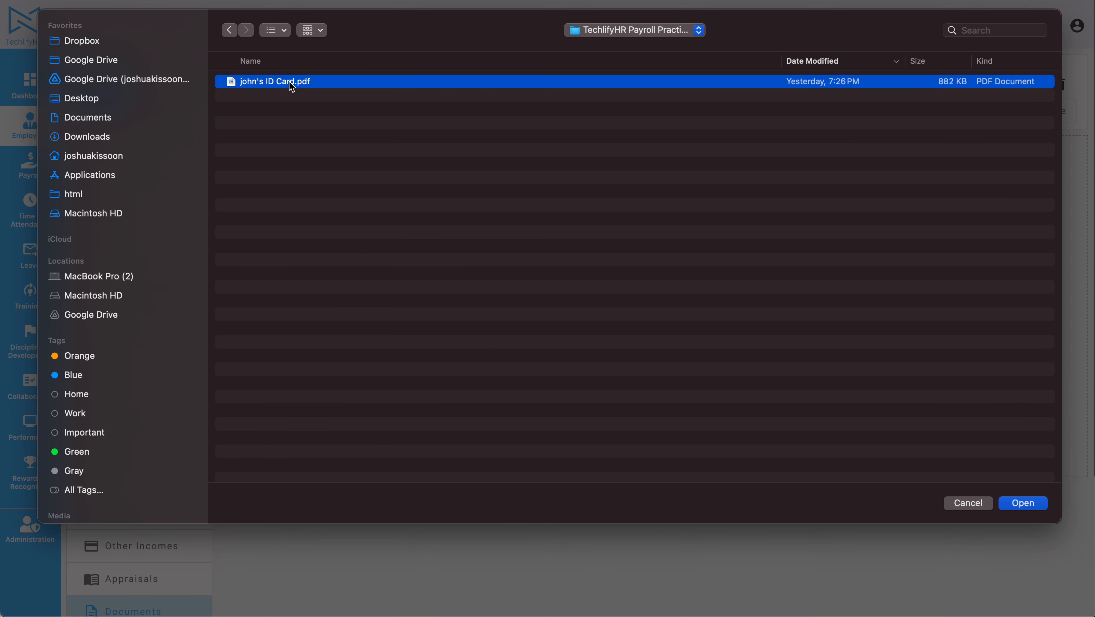
pyautogui.click(1036, 509)
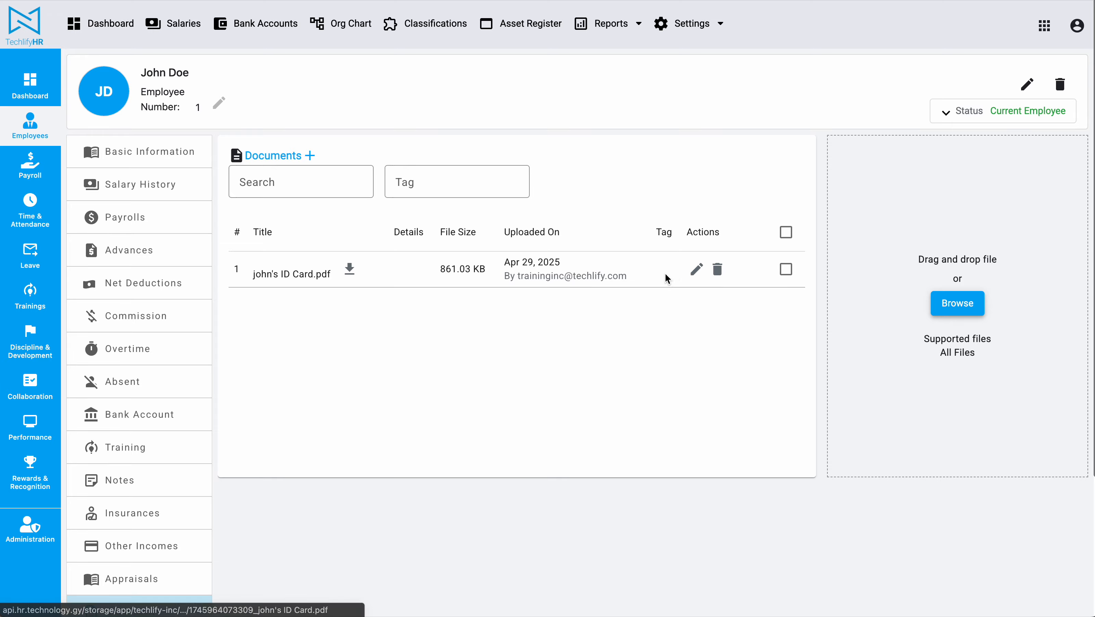
# Tag the uploaded ID card document with ID Card and Personal Document and save it
pyautogui.click(690, 270)
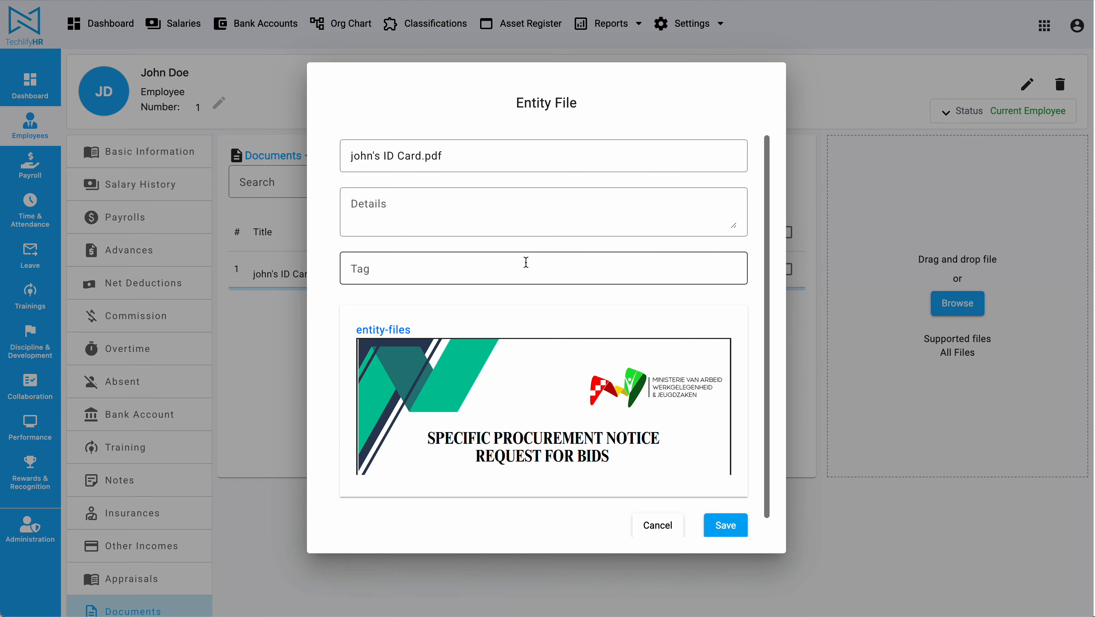
pyautogui.click(499, 262)
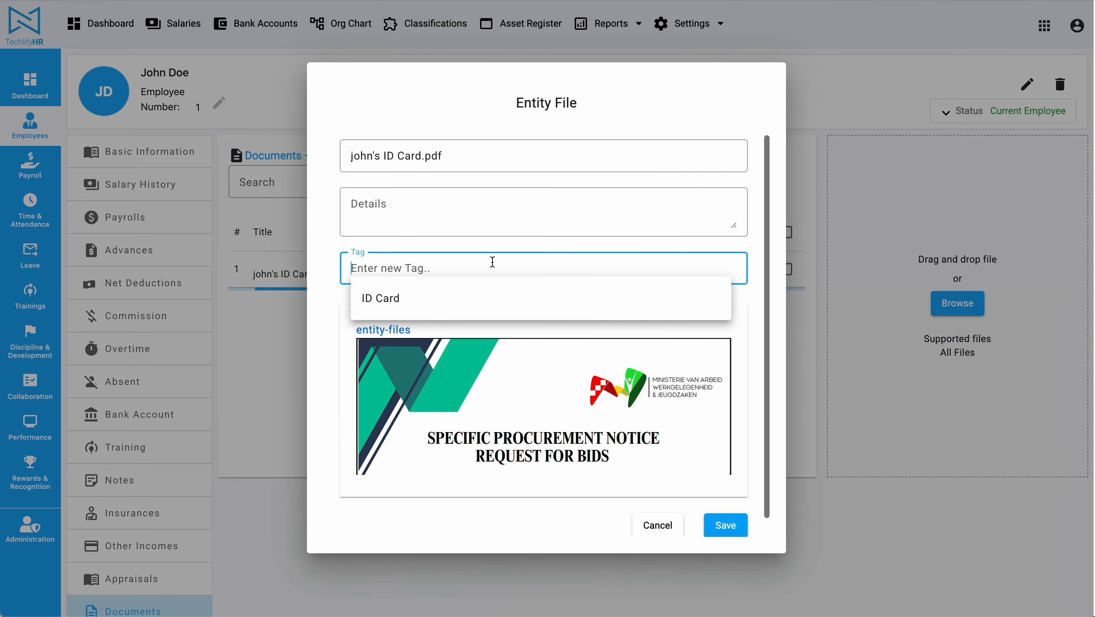
pyautogui.click(391, 298)
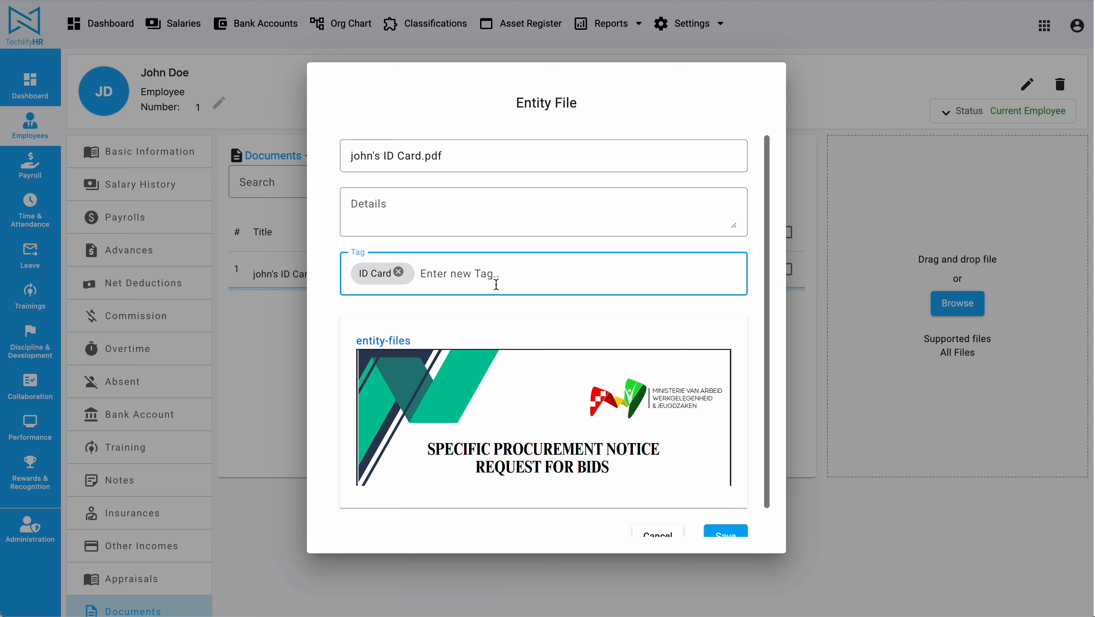
pyautogui.write('Personal Document')
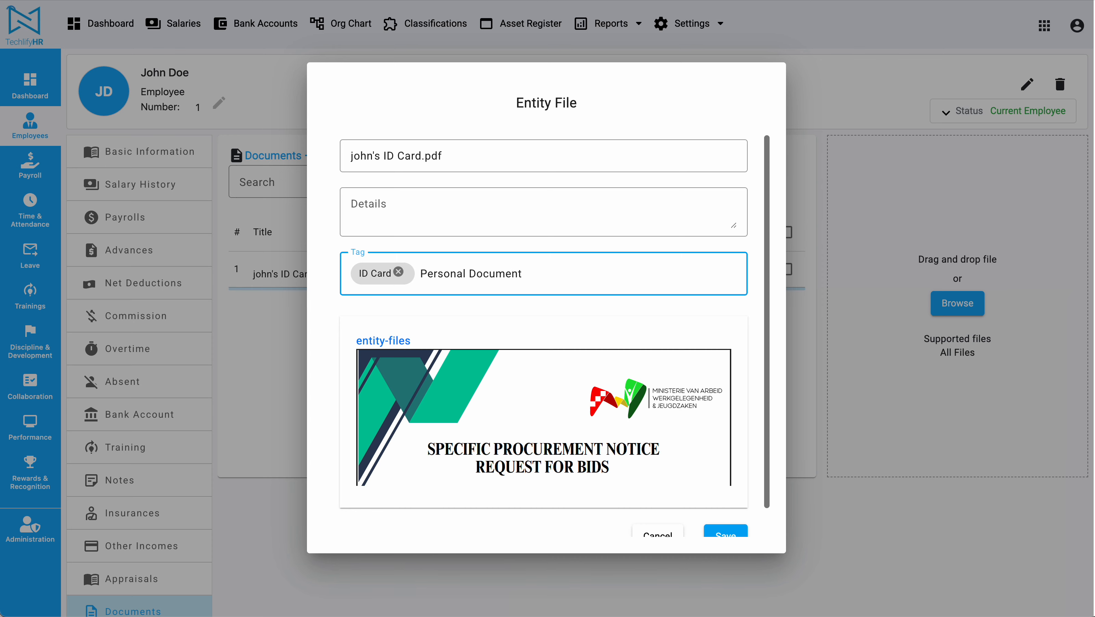
pyautogui.press('Return')
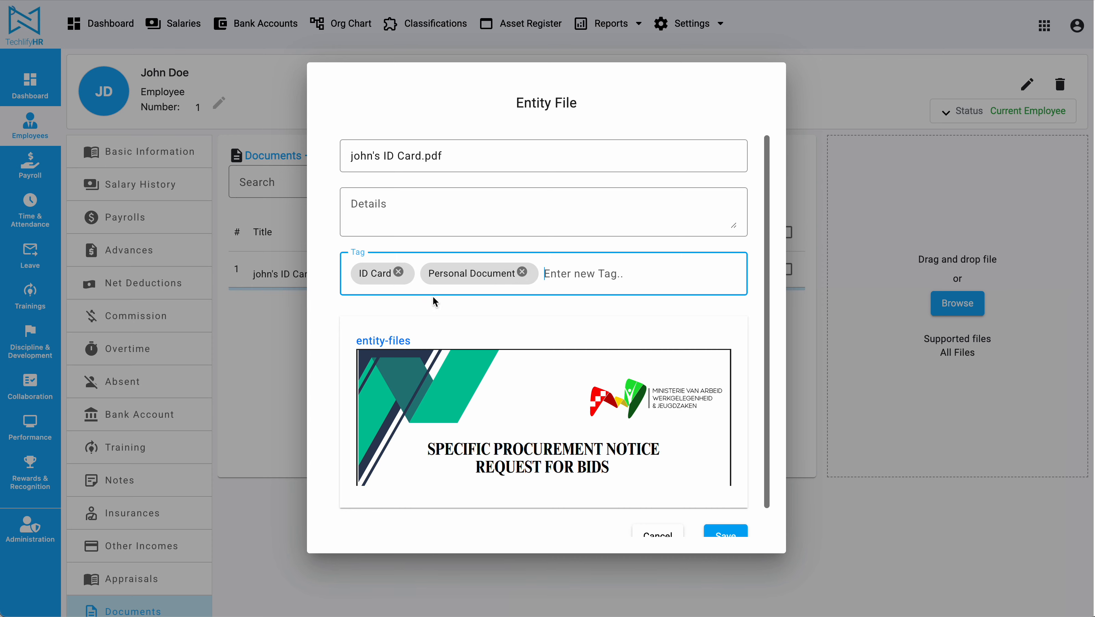
pyautogui.click(727, 532)
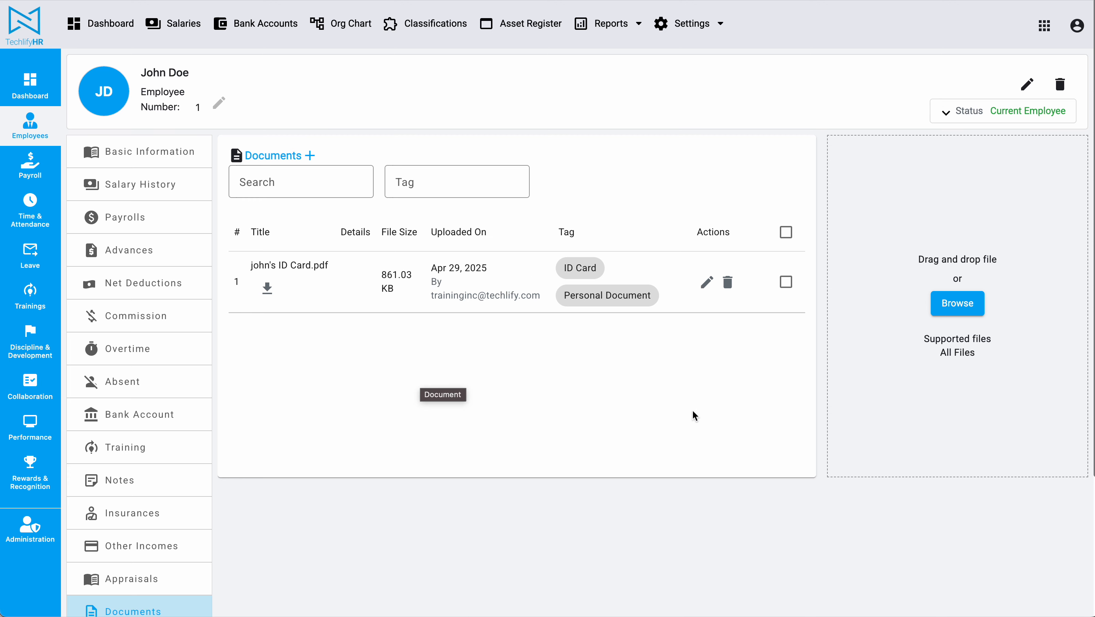
# View the first employee's basic information again and return to the employee list
pyautogui.click(143, 155)
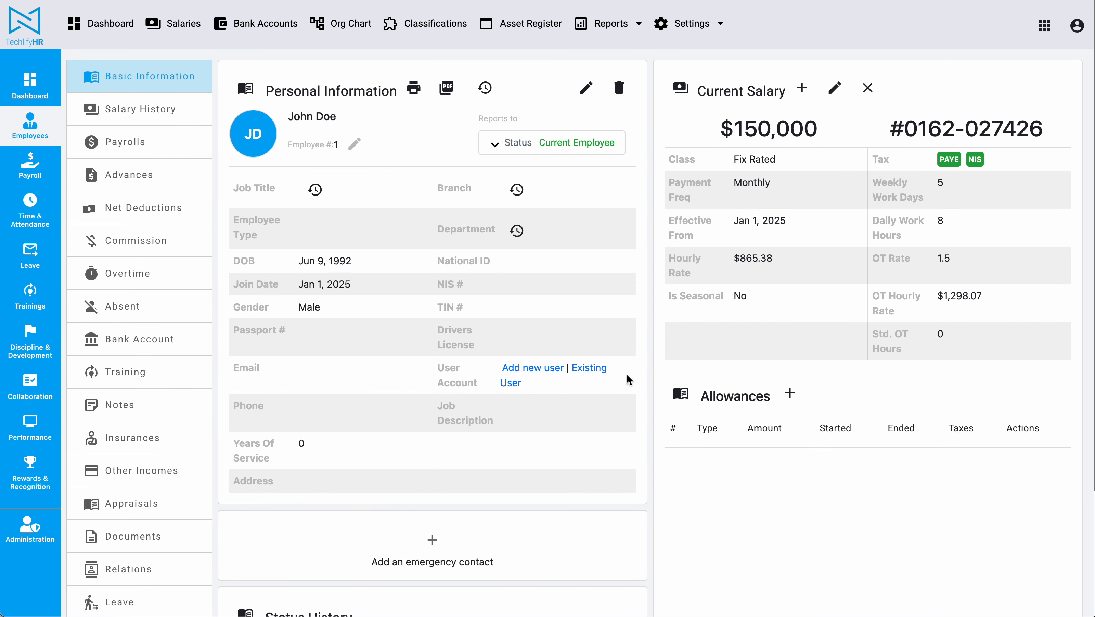
pyautogui.click(30, 130)
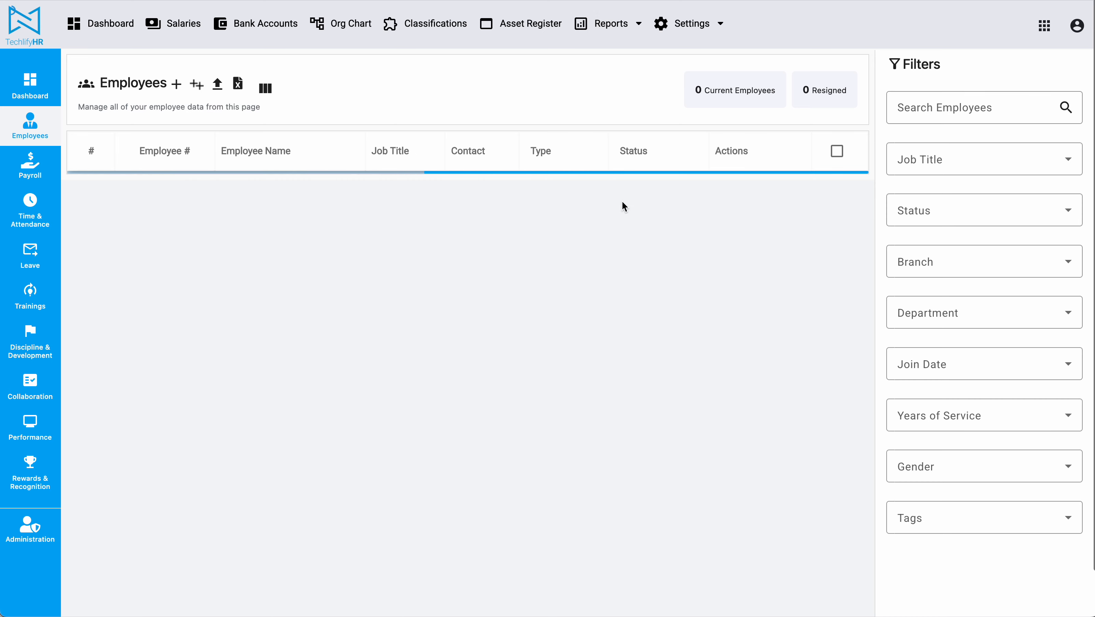